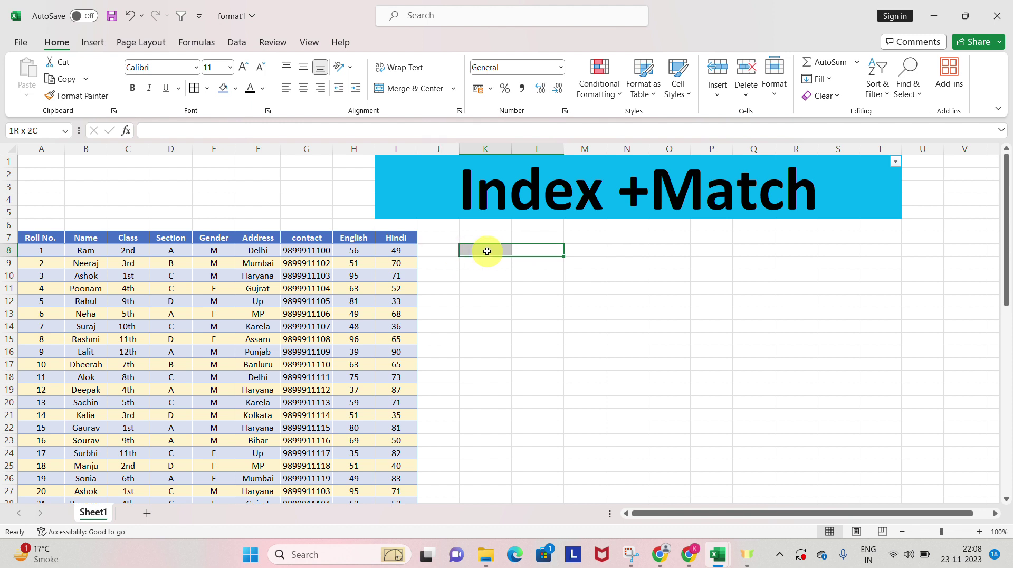
Enter the formula =INDEX(A7:A20,6,,) in cell K8, using the Roll No. cells as the array
{"action": "left_click", "coordinate": [495, 251]}
{"action": "type", "text": "="}
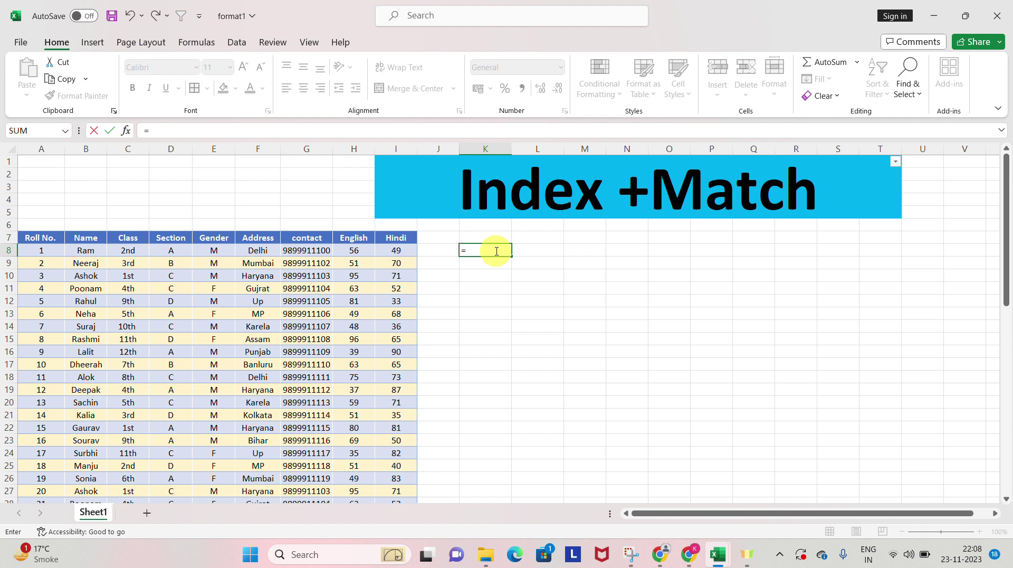
{"action": "type", "text": "index"}
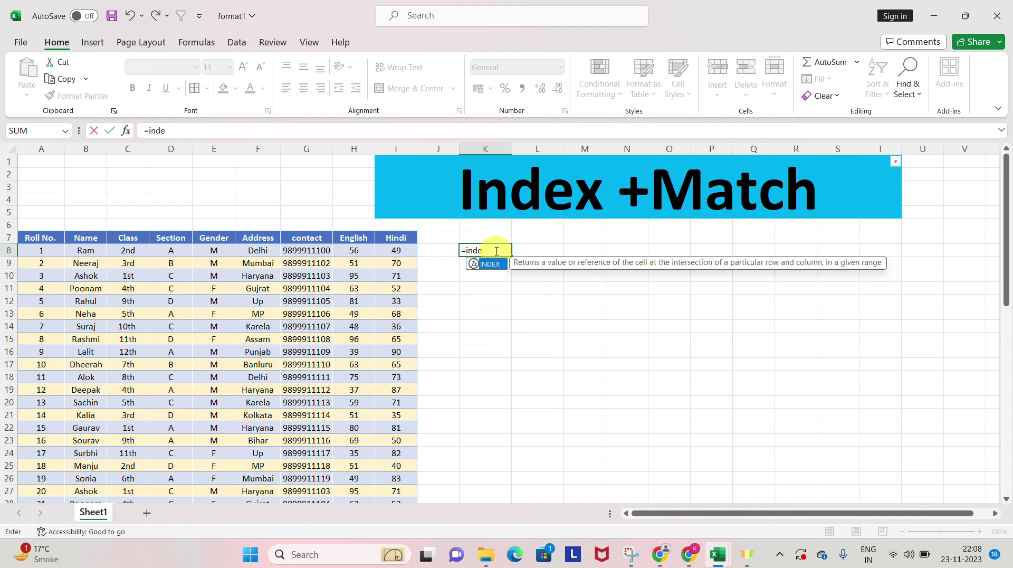
{"action": "key", "text": "Tab"}
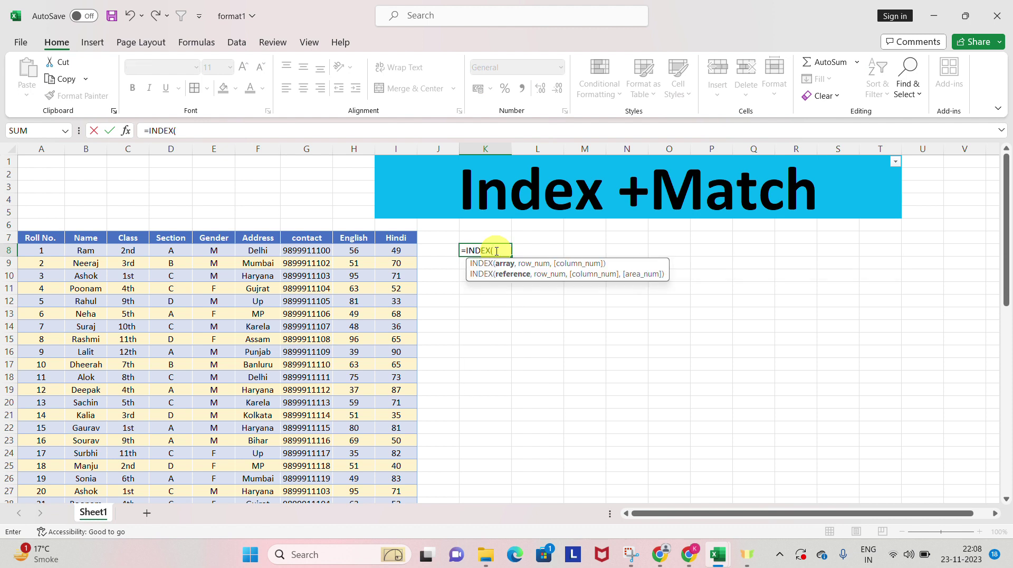
{"action": "left_click", "coordinate": [42, 239]}
{"action": "left_click_drag", "start_coordinate": [44, 241], "coordinate": [41, 402]}
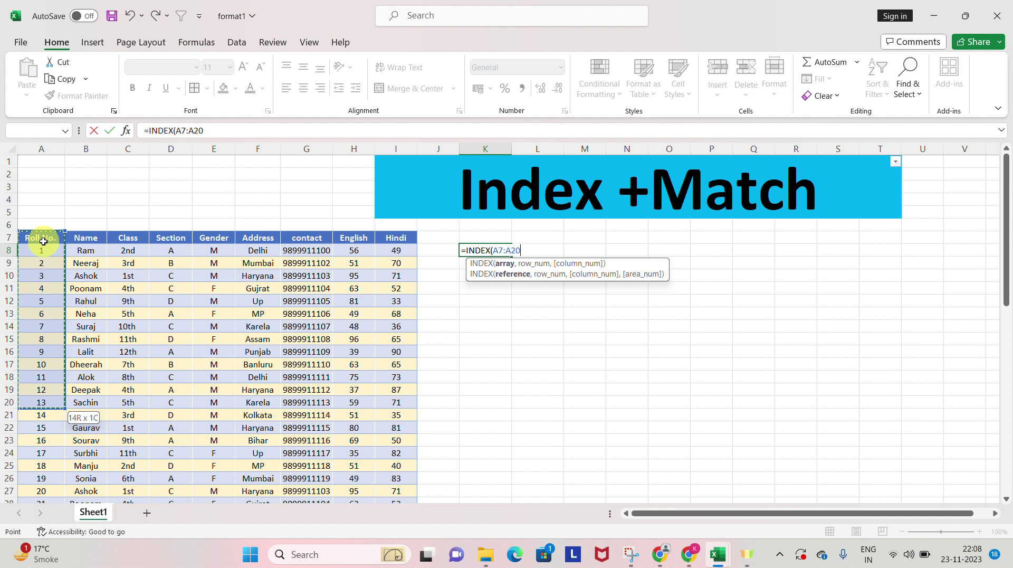
{"action": "type", "text": ","}
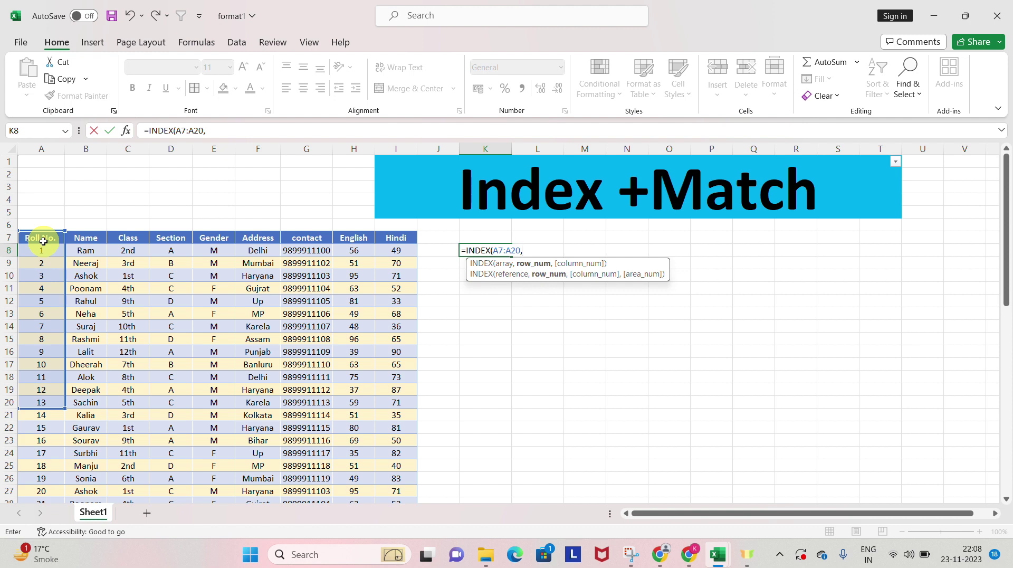
{"action": "type", "text": "6,"}
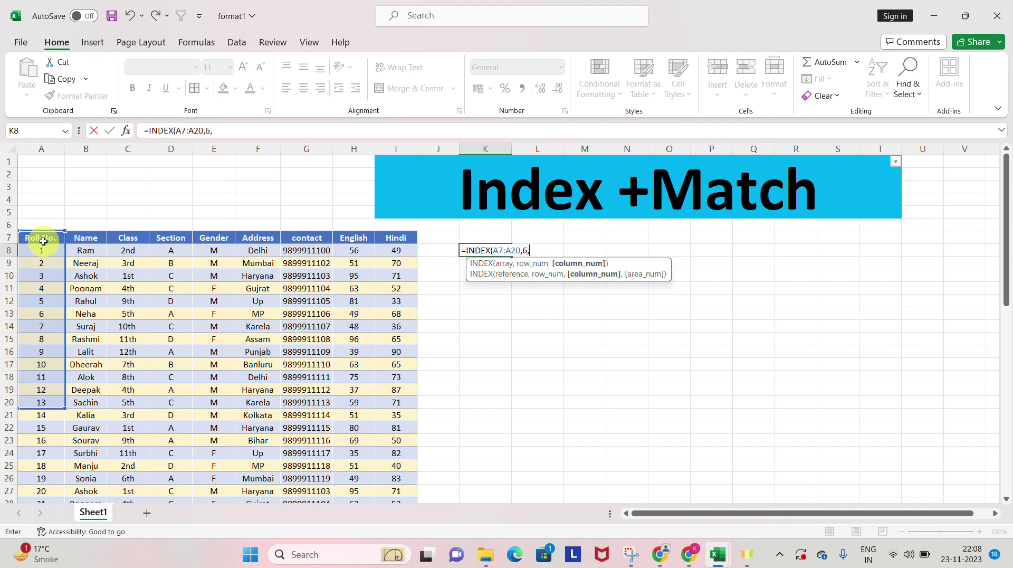
{"action": "type", "text": ","}
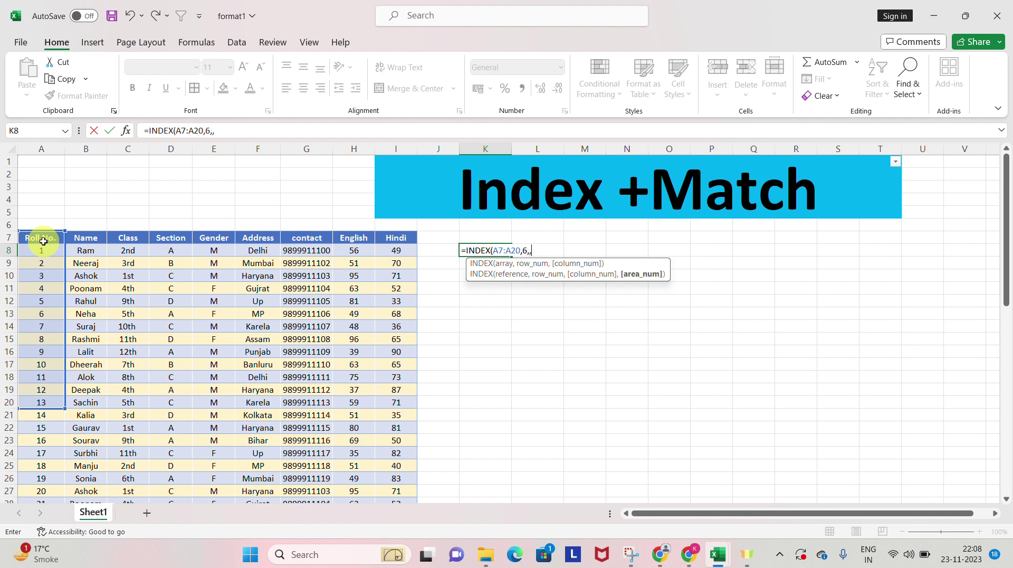
{"action": "key", "text": "Return"}
{"action": "key", "text": "Up"}
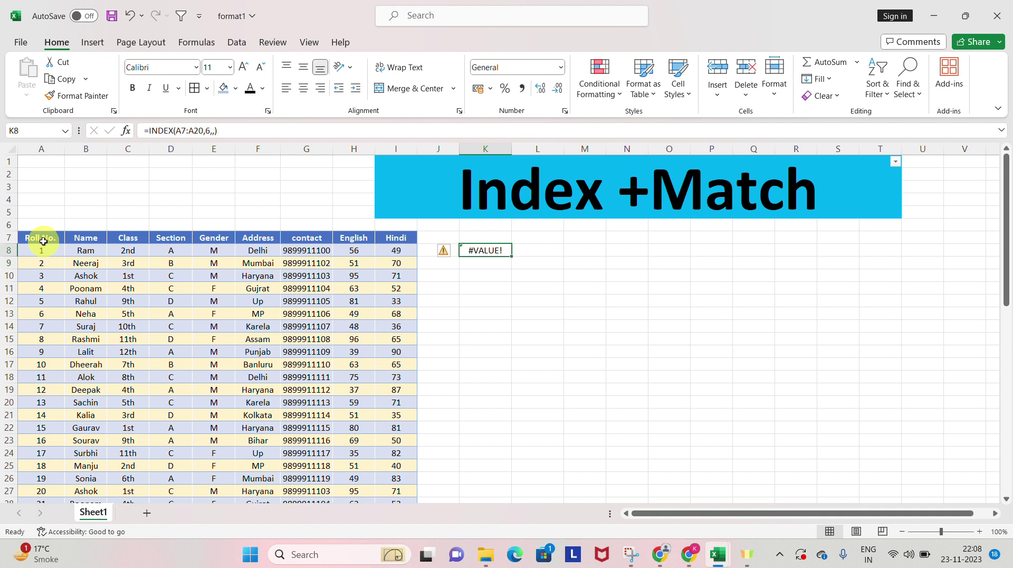
Remove the surplus area argument from K8 so the formula is =INDEX(A7:A20,6,)
{"action": "key", "text": "F2"}
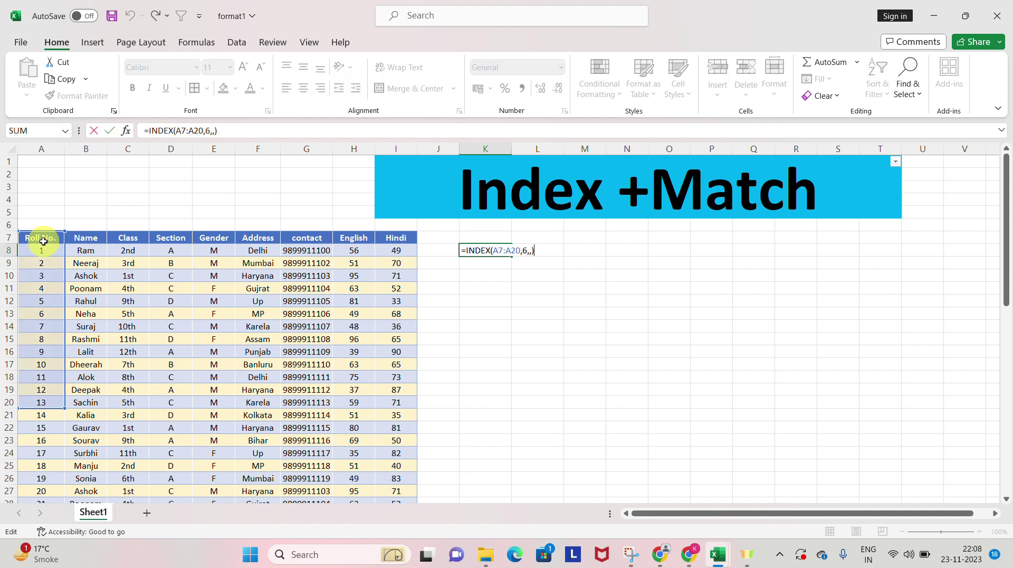
{"action": "key", "text": "BackSpace"}
{"action": "key", "text": "BackSpace"}
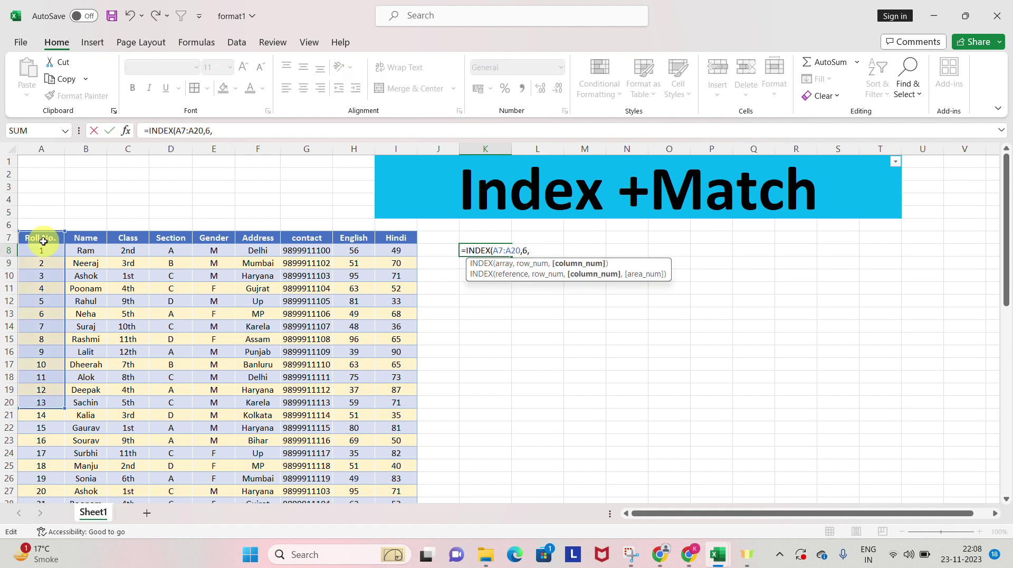
{"action": "key", "text": "Return"}
{"action": "key", "text": "Up"}
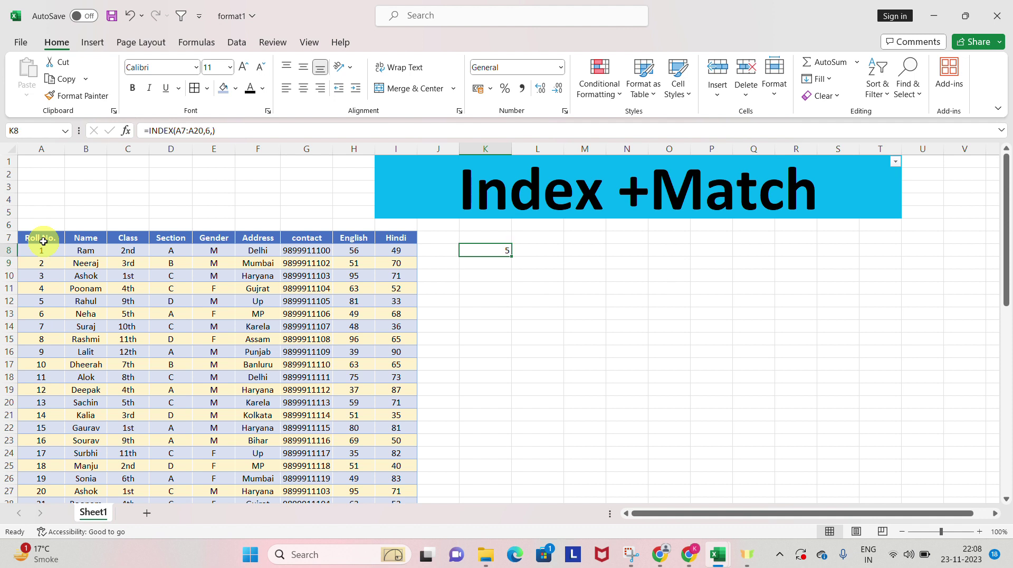
{"action": "key", "text": "F2"}
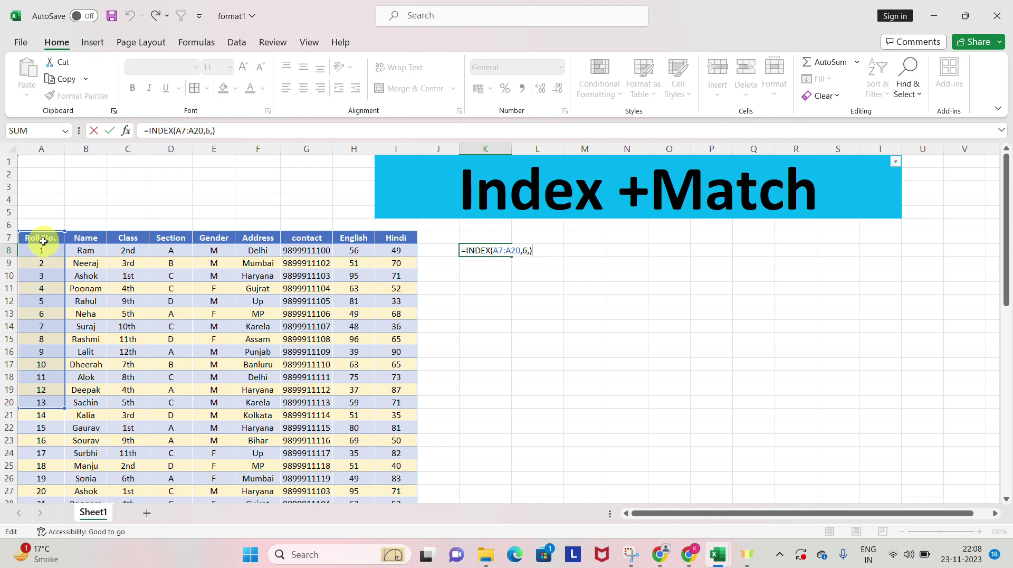
{"action": "key", "text": "Escape"}
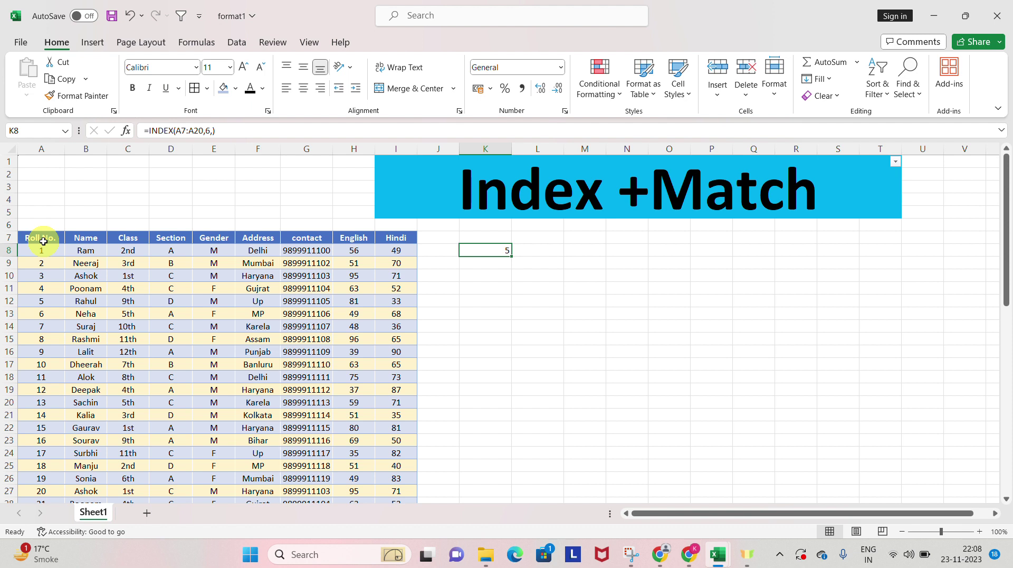
Replace the formula in K8 with a MATCH function that uses cell J7 as its lookup value
{"action": "key", "text": "Delete"}
{"action": "type", "text": "=mat"}
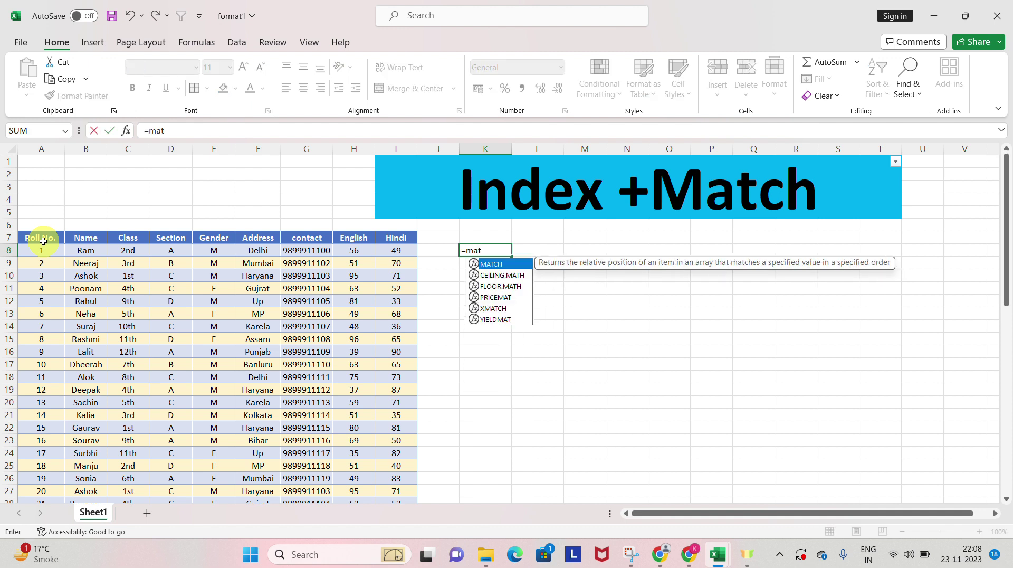
{"action": "key", "text": "Tab"}
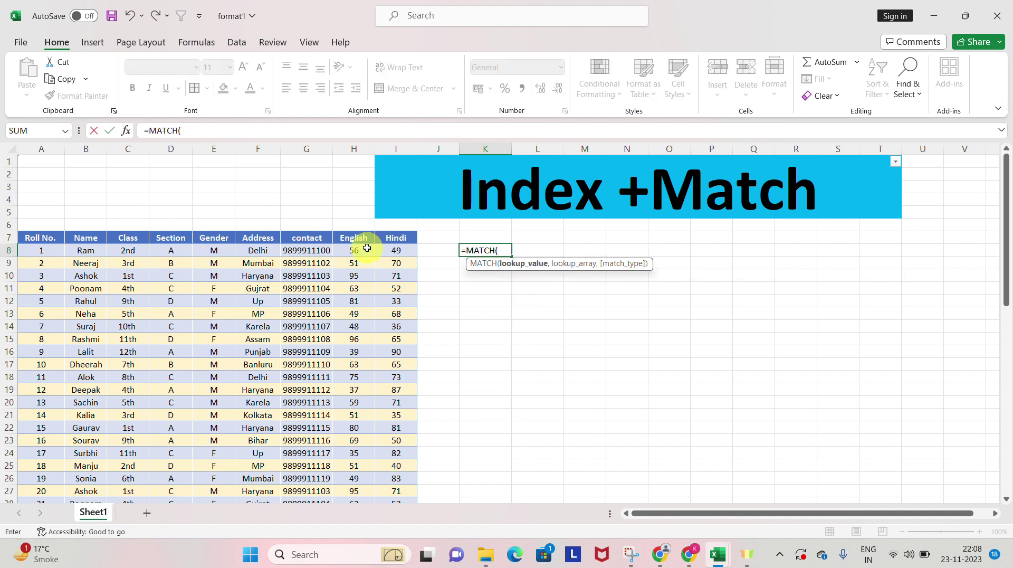
{"action": "left_click", "coordinate": [398, 237]}
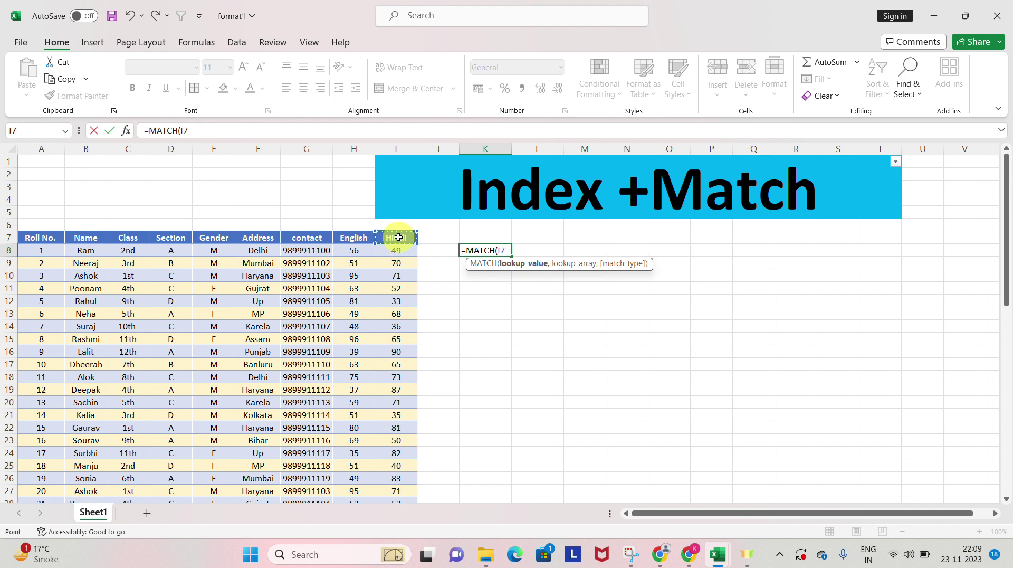
{"action": "left_click", "coordinate": [490, 236]}
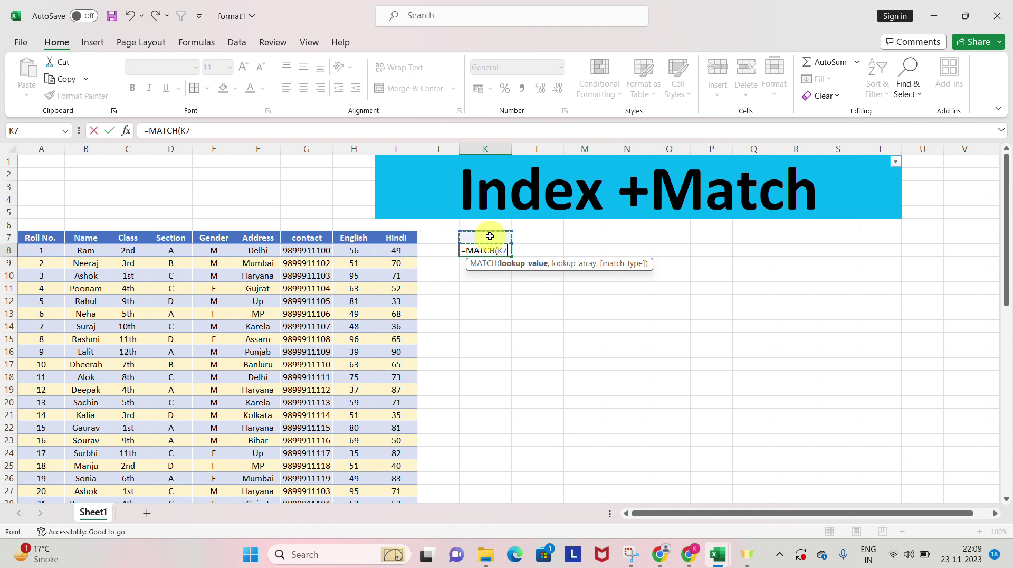
{"action": "left_click", "coordinate": [405, 238]}
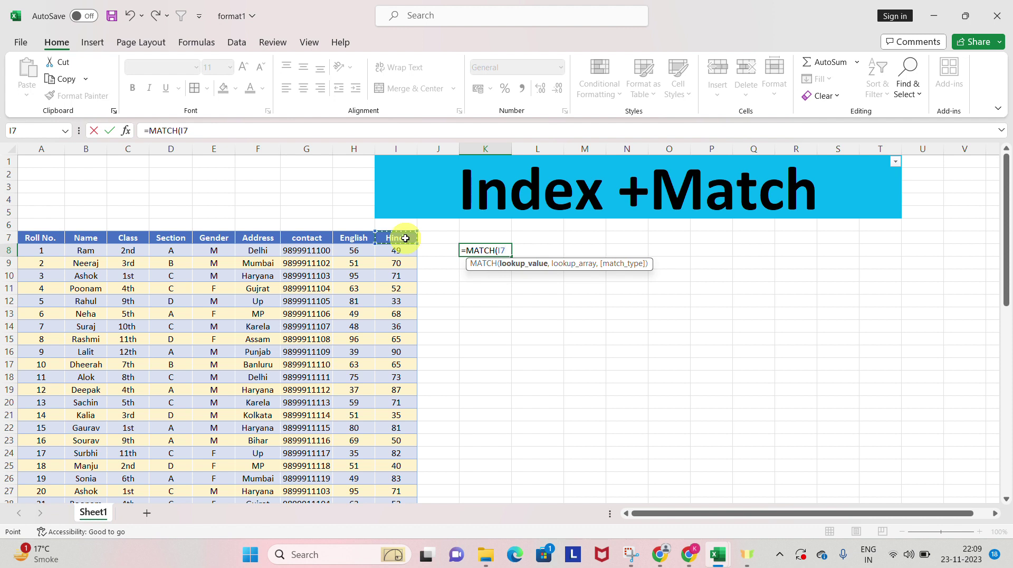
{"action": "key", "text": "ctrl+shift+Left"}
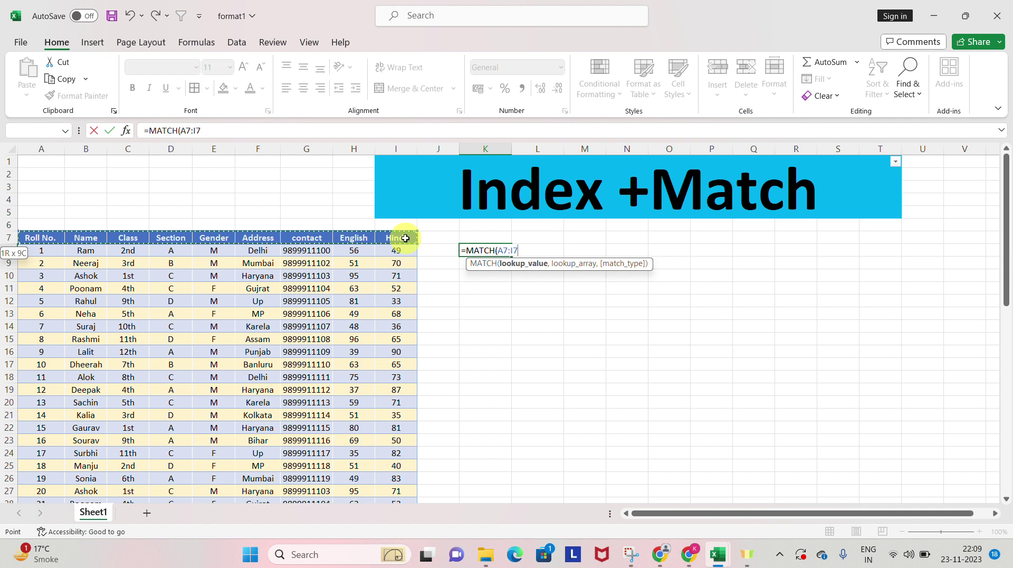
{"action": "key", "text": "Right"}
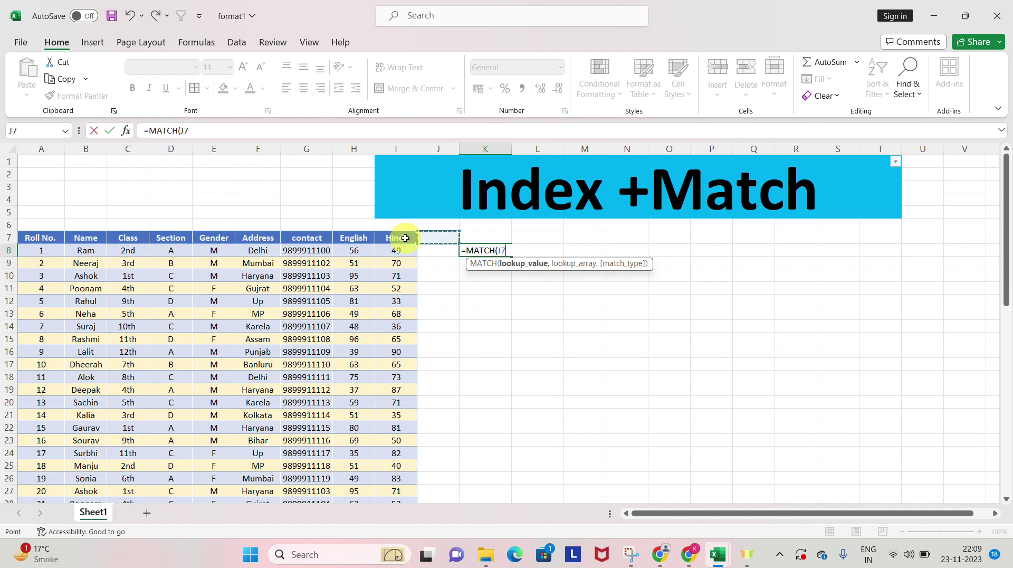
{"action": "type", "text": ","}
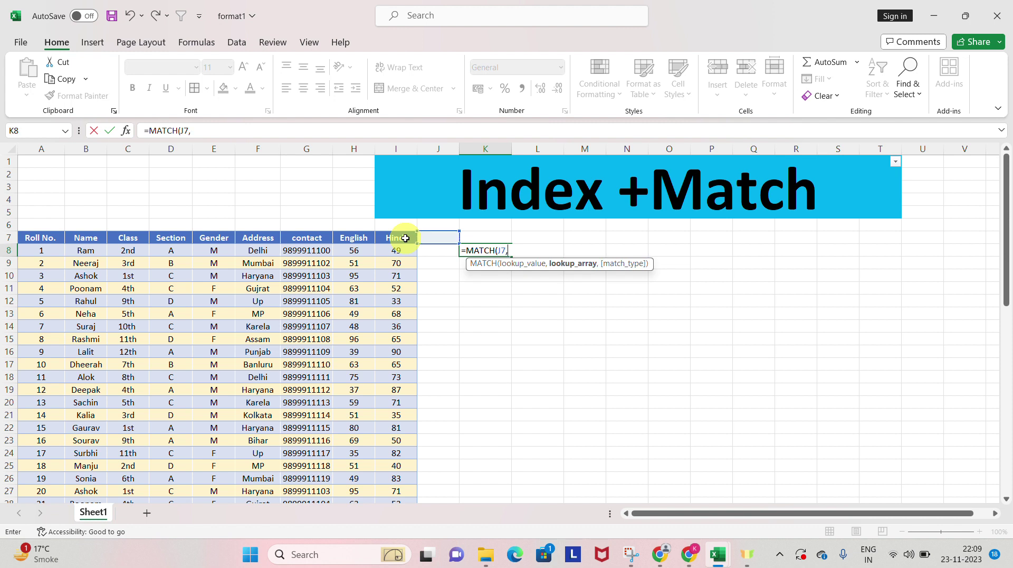
Complete the MATCH formula in K8 with header row A7:I7 as the lookup array and an empty match type
{"action": "key", "text": "Left"}
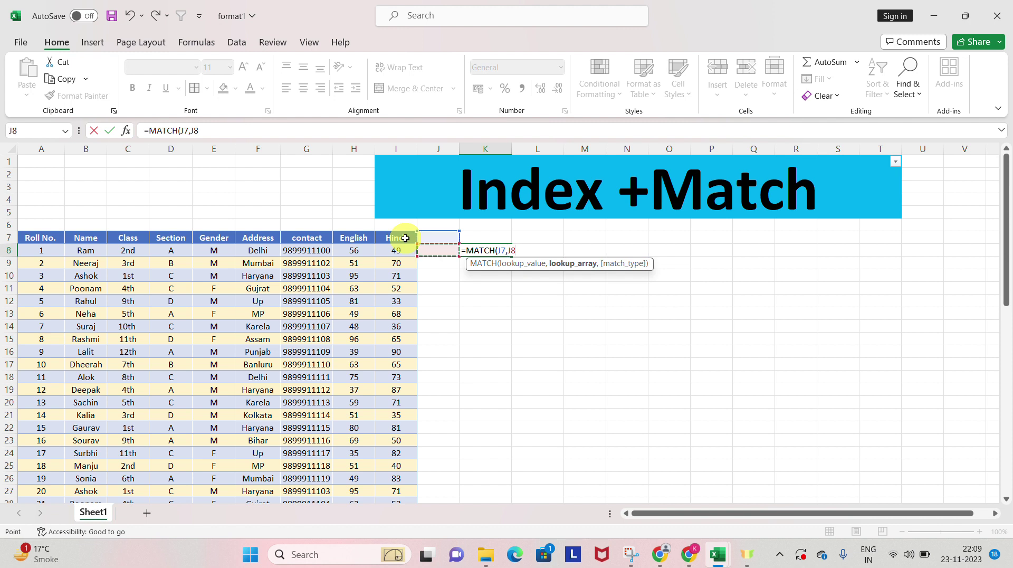
{"action": "key", "text": "Up"}
{"action": "key", "text": "Left"}
{"action": "key", "text": "ctrl+shift+Left"}
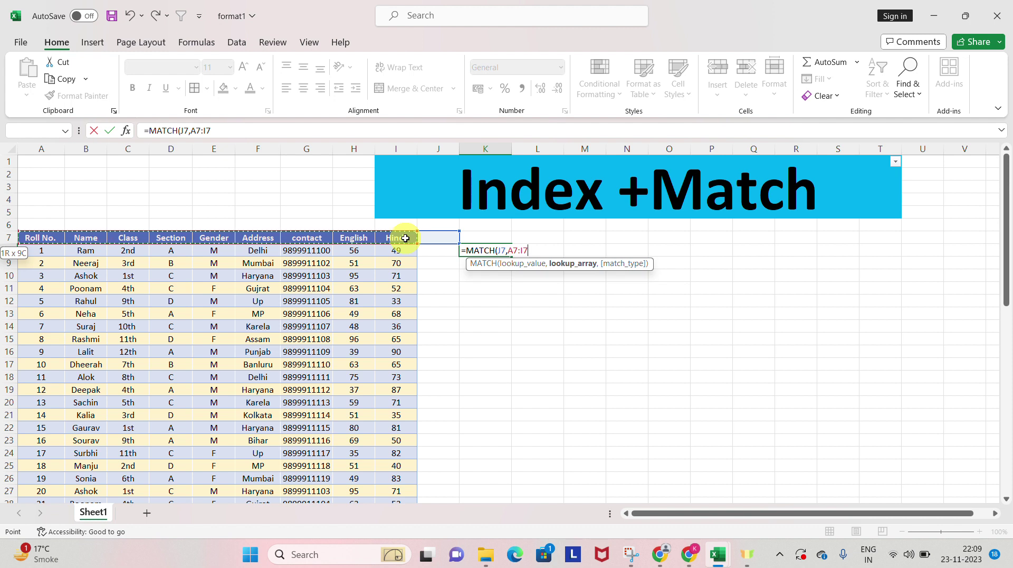
{"action": "type", "text": ","}
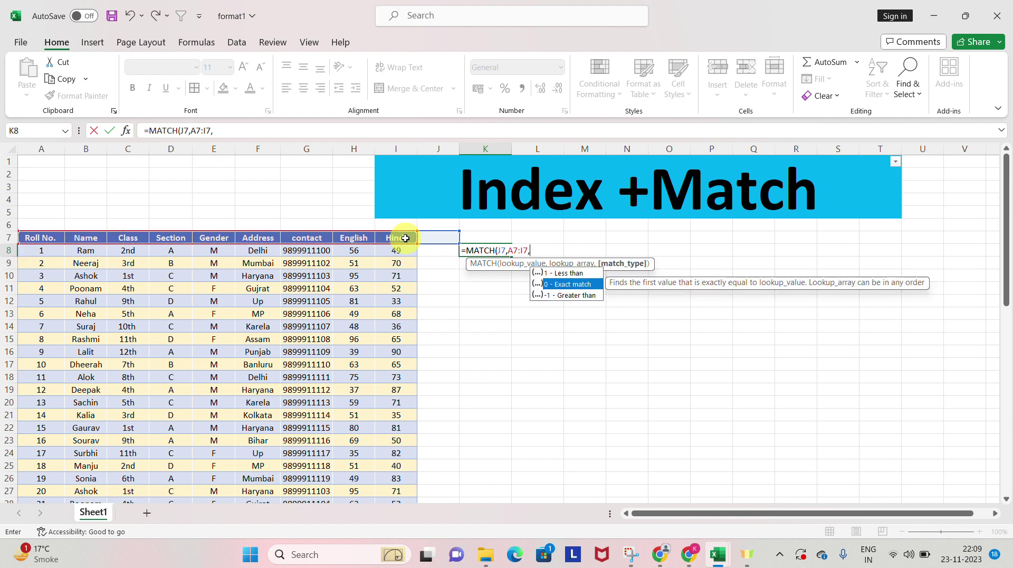
{"action": "key", "text": "Return"}
Enter "Hindi" in J7 as the lookup value for the MATCH formula
{"action": "key", "text": "Up"}
{"action": "key", "text": "Up"}
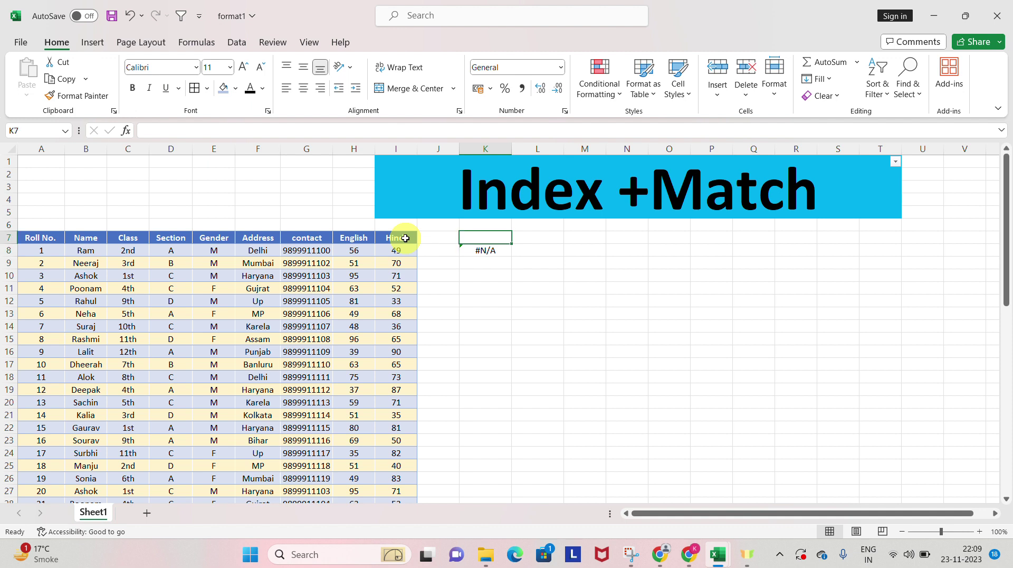
{"action": "key", "text": "Left"}
{"action": "type", "text": "Hindi"}
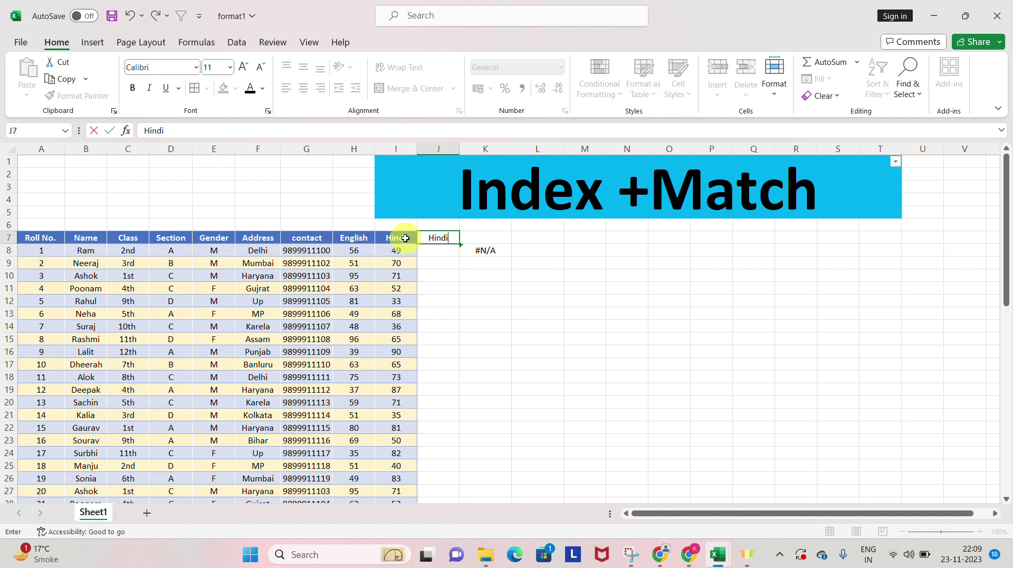
{"action": "key", "text": "Return"}
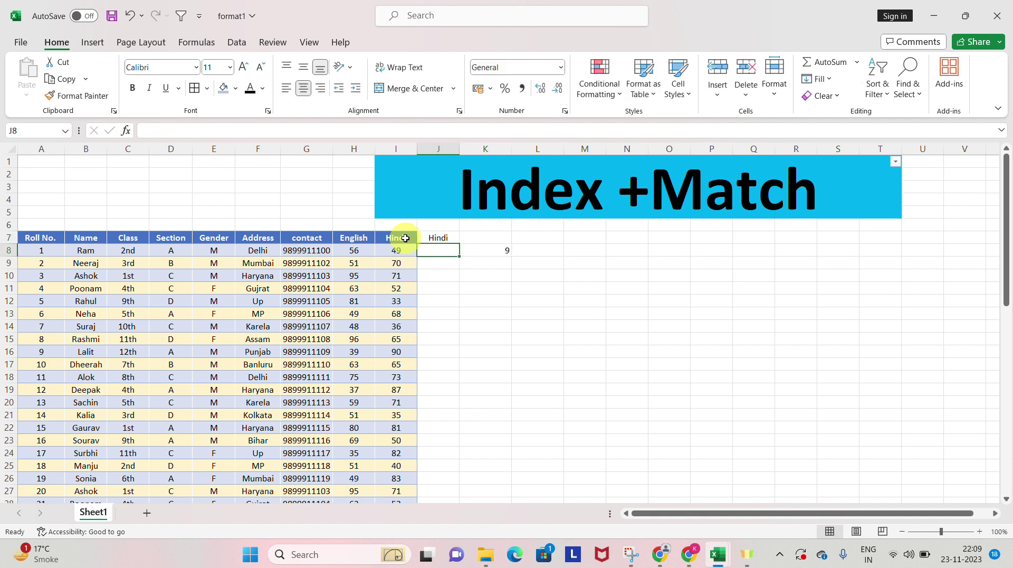
Clear the lookup text and the MATCH formula from the range J7:K8
{"action": "left_click", "coordinate": [406, 238]}
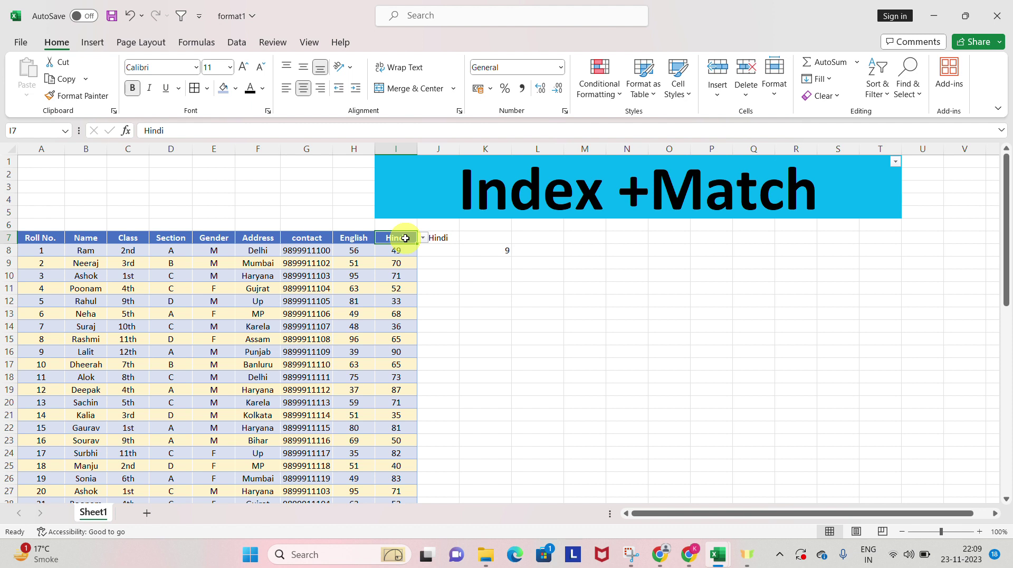
{"action": "key", "text": "Left"}
{"action": "key", "text": "Right"}
{"action": "key", "text": "Down"}
{"action": "key", "text": "Right"}
{"action": "key", "text": "Up"}
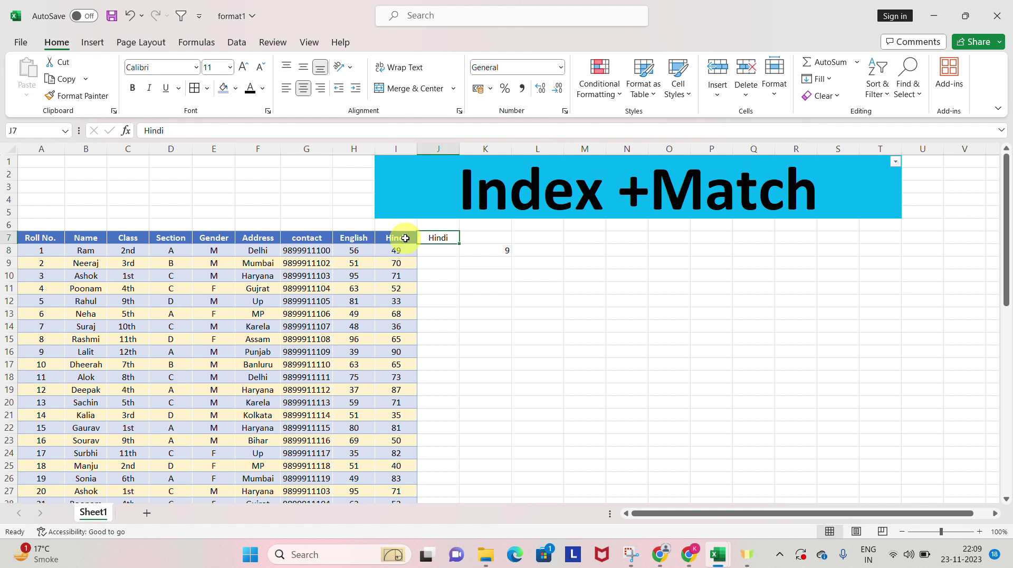
{"action": "key", "text": "shift+Right"}
{"action": "key", "text": "shift+Down"}
{"action": "key", "text": "Delete"}
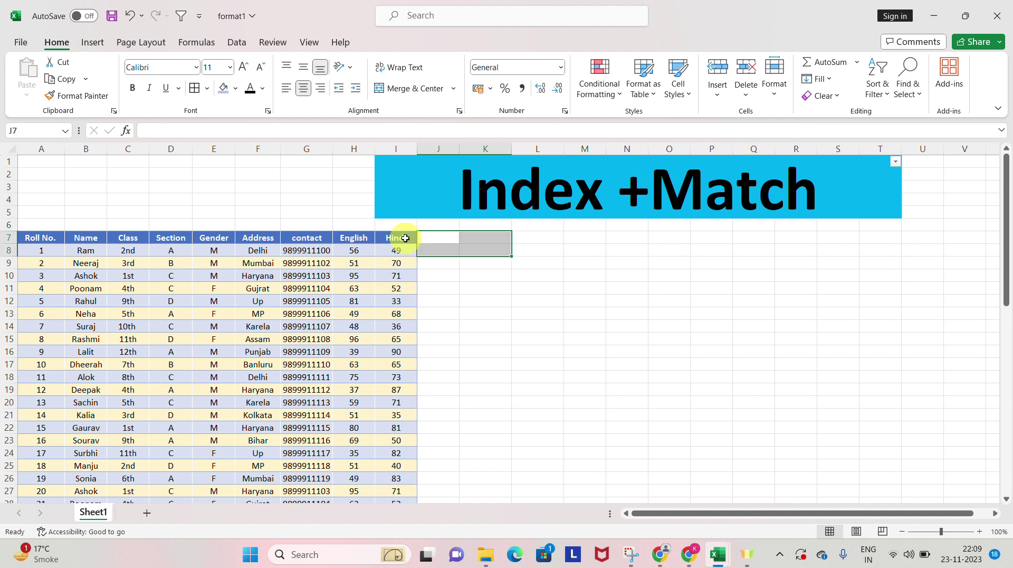
Format cells L8:M8 with a light blue fill and borders around each cell
{"action": "key", "text": "Right"}
{"action": "key", "text": "Right"}
{"action": "key", "text": "Down"}
{"action": "key", "text": "shift+Right"}
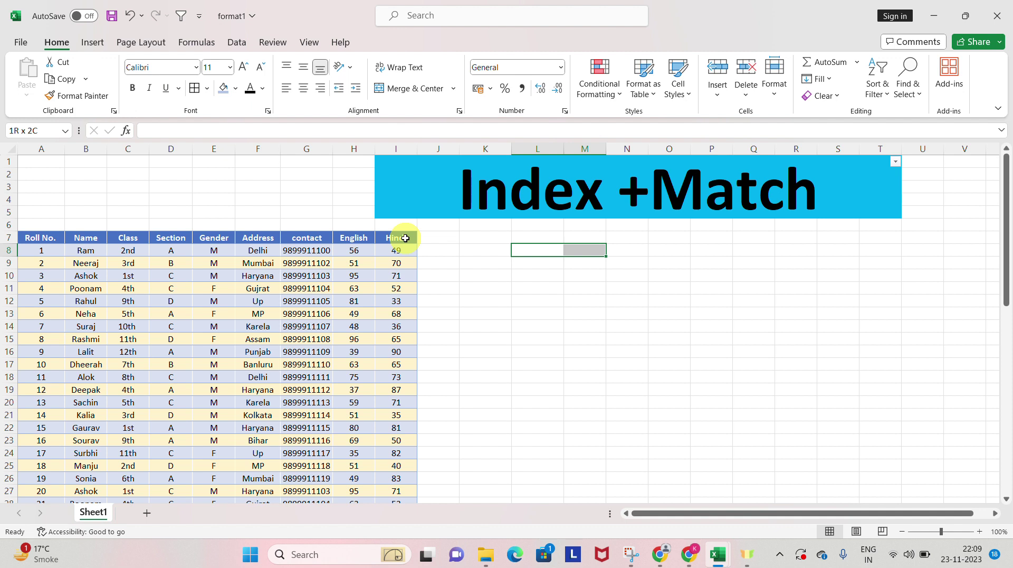
{"action": "key", "text": "alt"}
{"action": "key", "text": "alt"}
{"action": "left_click", "coordinate": [222, 88]}
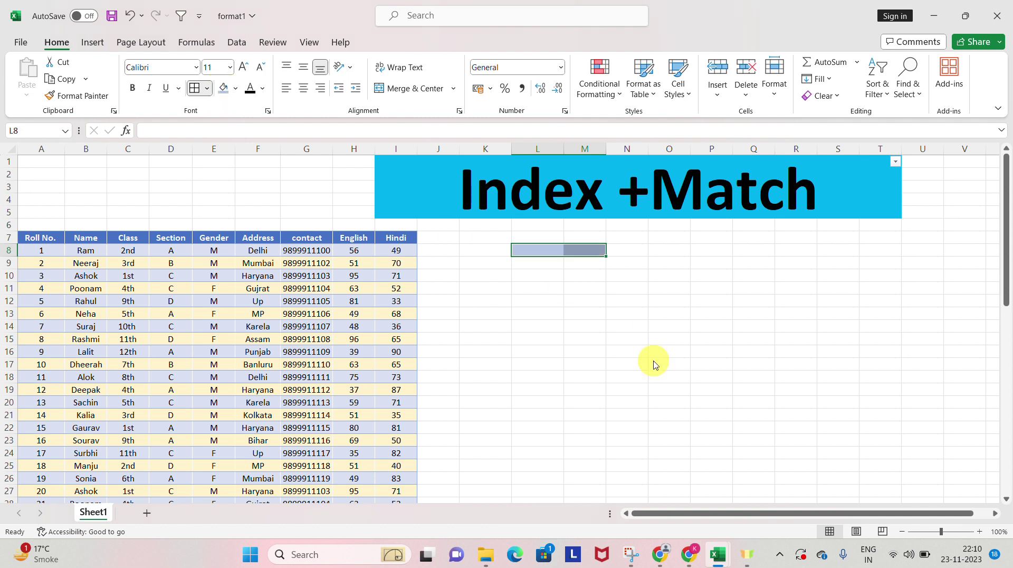
{"action": "left_click_drag", "start_coordinate": [541, 248], "coordinate": [544, 264]}
{"action": "left_click", "coordinate": [545, 264]}
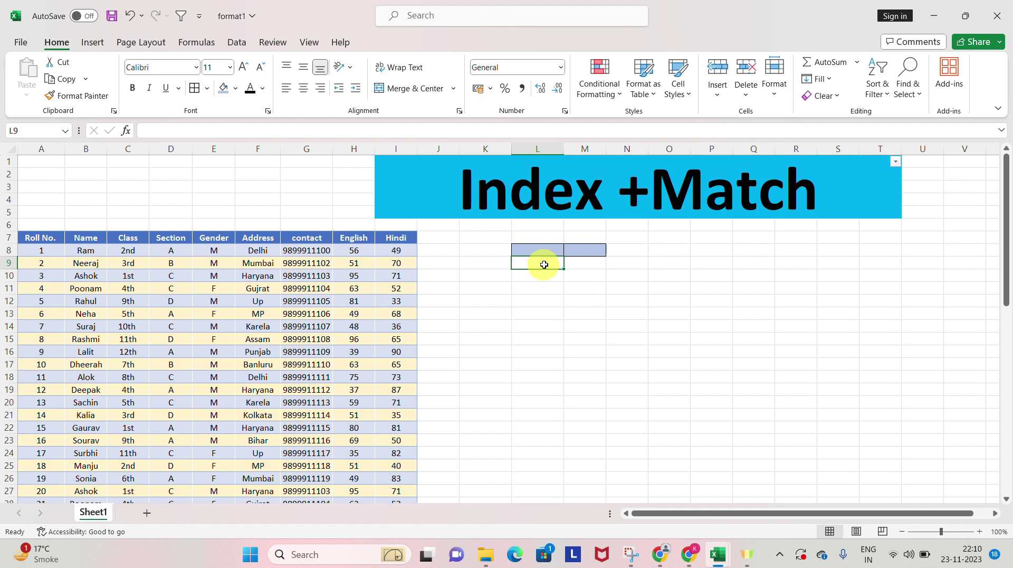
{"action": "left_click", "coordinate": [545, 250]}
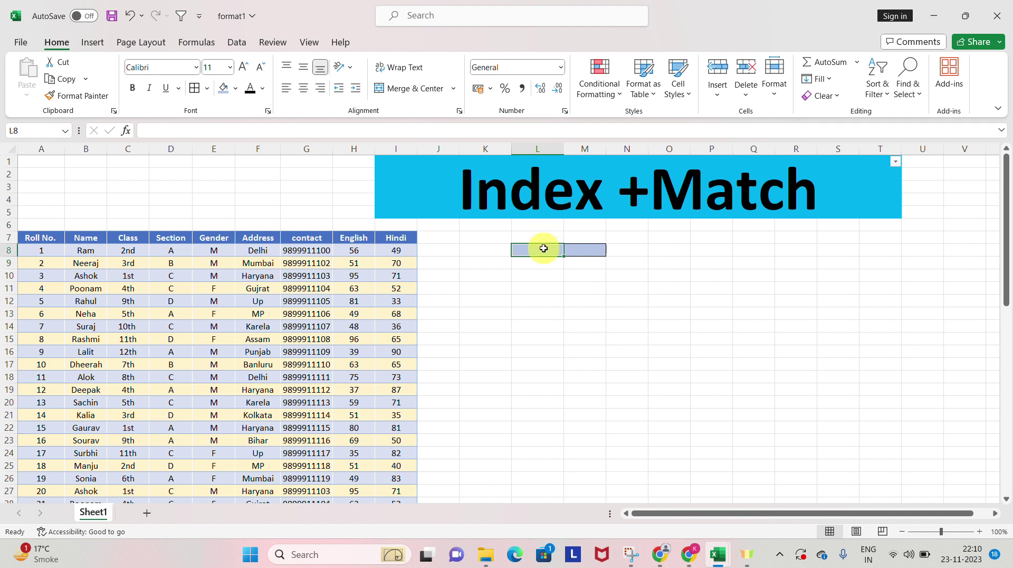
{"action": "left_click", "coordinate": [97, 340]}
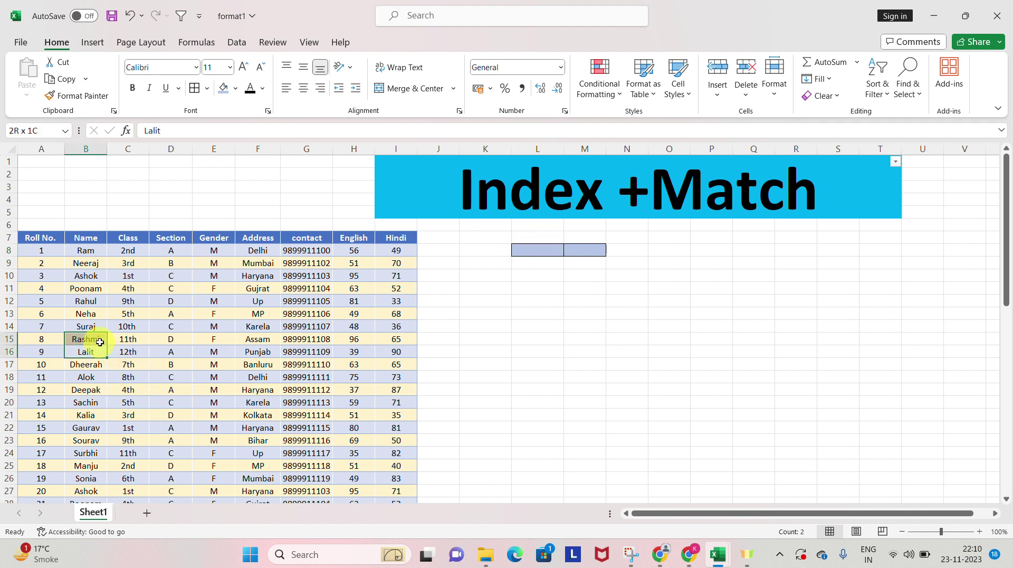
Enter roll number 7 in L8 and the matching student's name from the table in M8
{"action": "key", "text": "Up"}
{"action": "key", "text": "shift+space"}
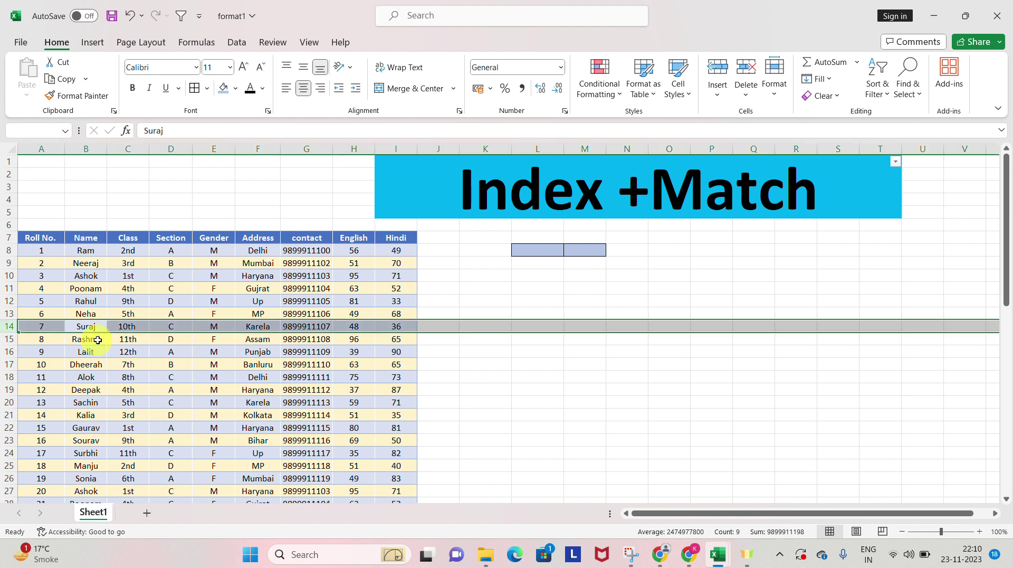
{"action": "left_click", "coordinate": [553, 250]}
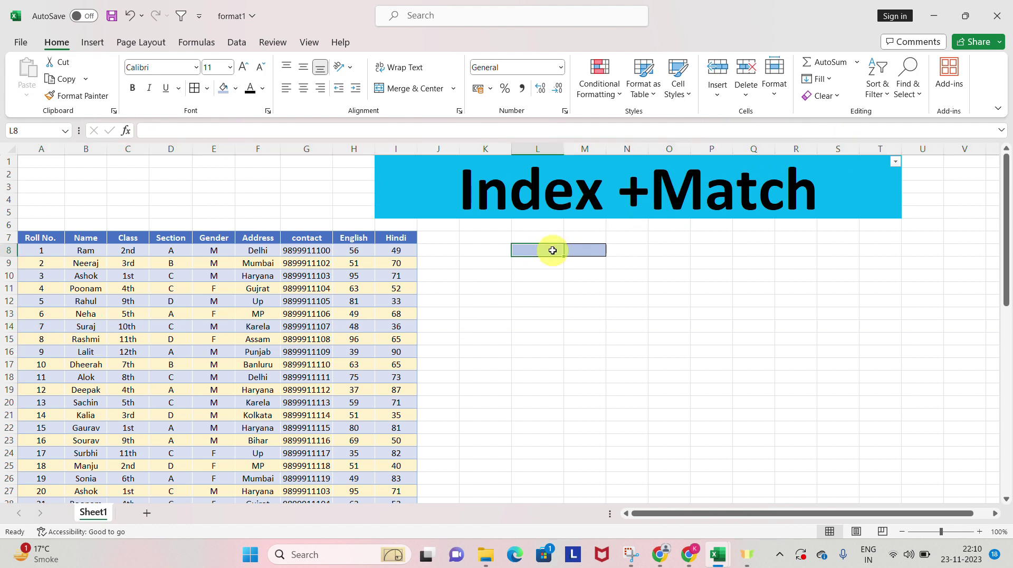
{"action": "type", "text": "7"}
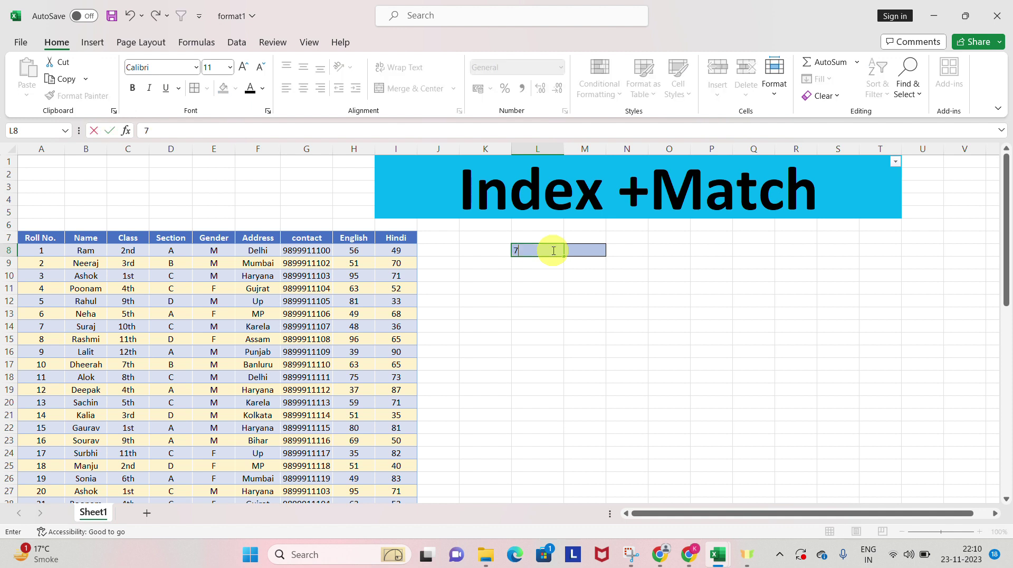
{"action": "key", "text": "Return"}
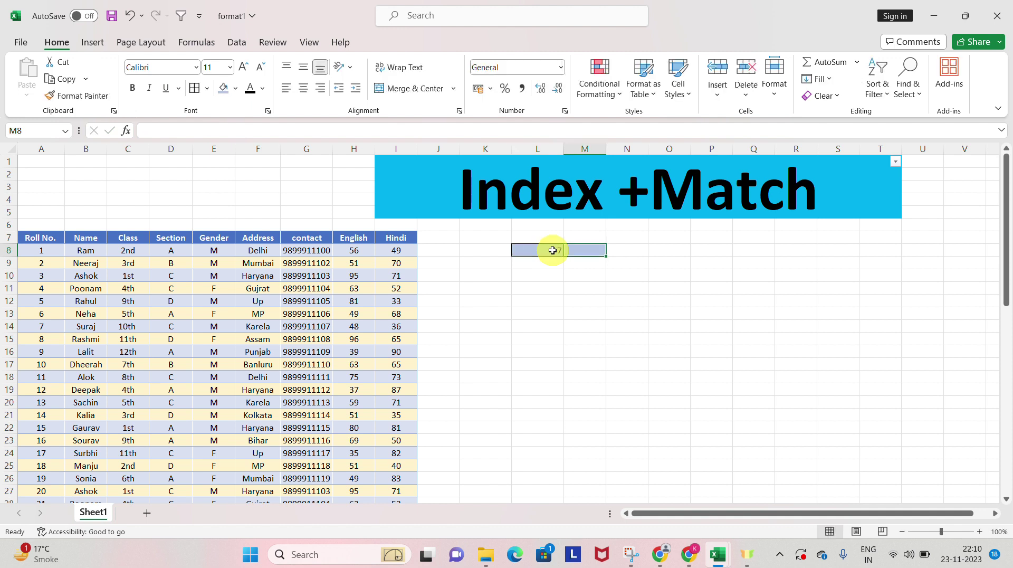
{"action": "type", "text": "Suraj"}
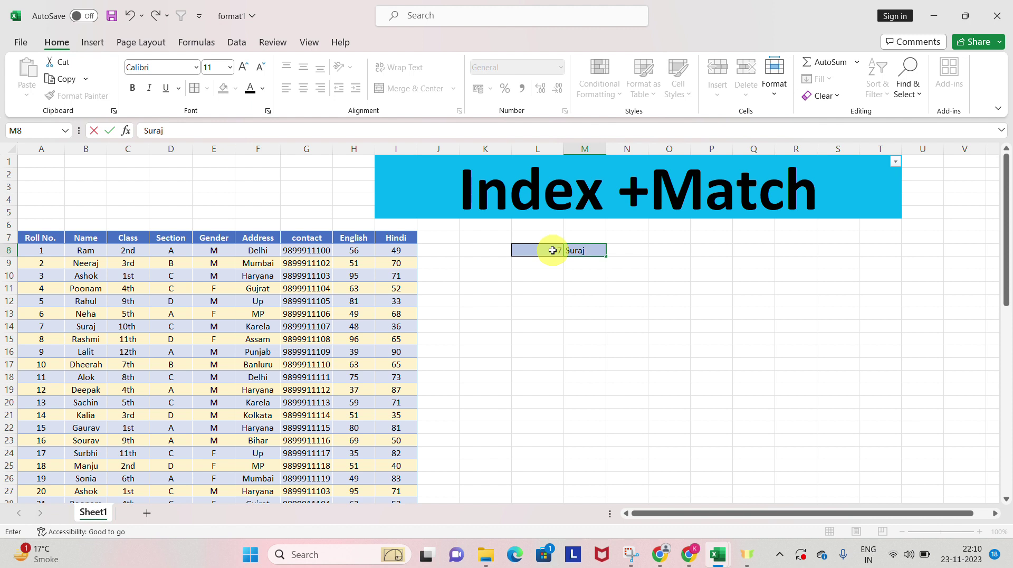
{"action": "key", "text": "Return"}
{"action": "key", "text": "Left"}
{"action": "key", "text": "Left"}
{"action": "key", "text": "Right"}
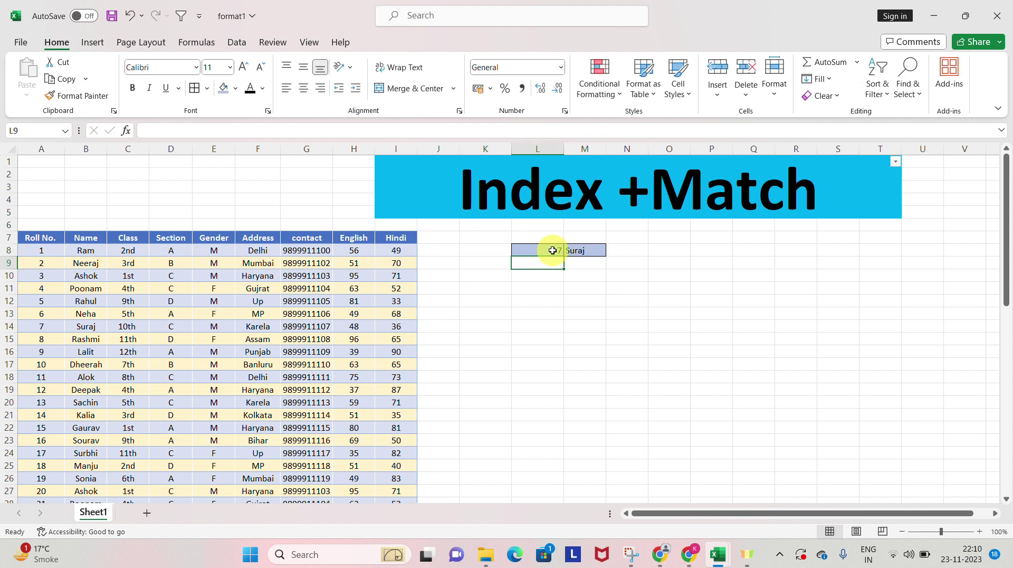
Enter an INDEX formula in L9 with A7:I23 as the array, L8 as the row number and M8 as the column number
{"action": "type", "text": "="}
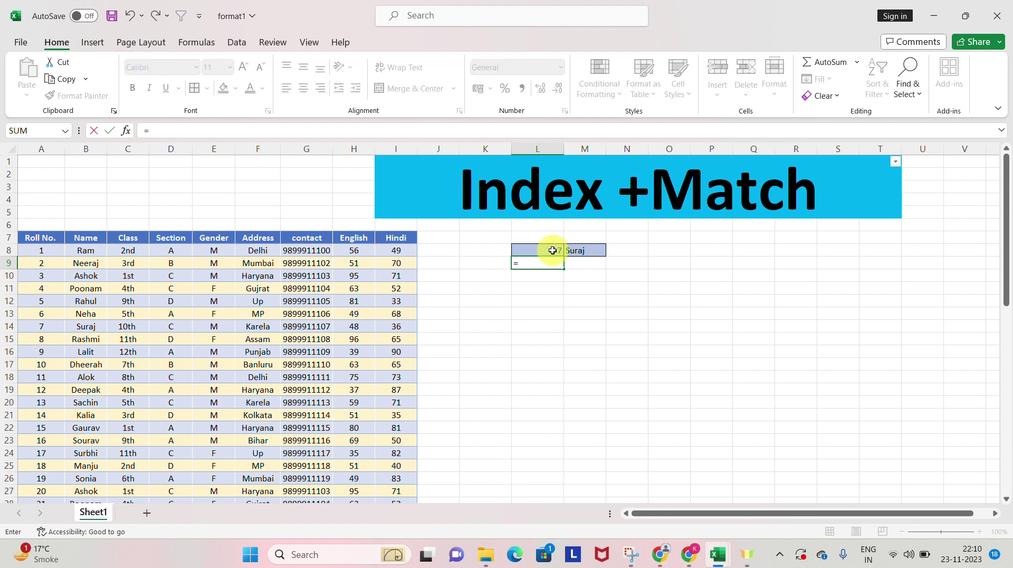
{"action": "type", "text": "ind"}
{"action": "key", "text": "Tab"}
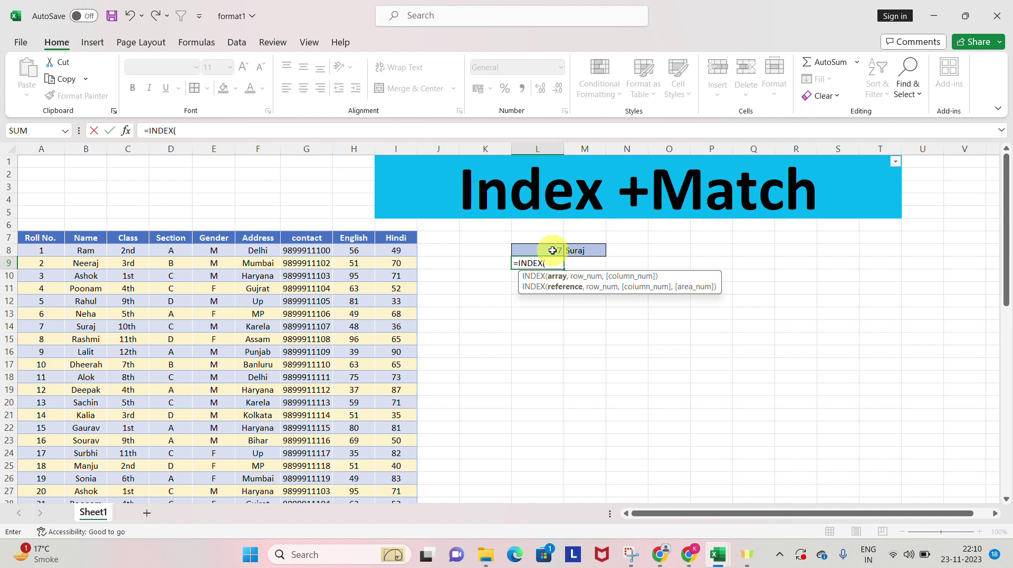
{"action": "left_click_drag", "start_coordinate": [33, 237], "coordinate": [397, 404]}
{"action": "type", "text": ","}
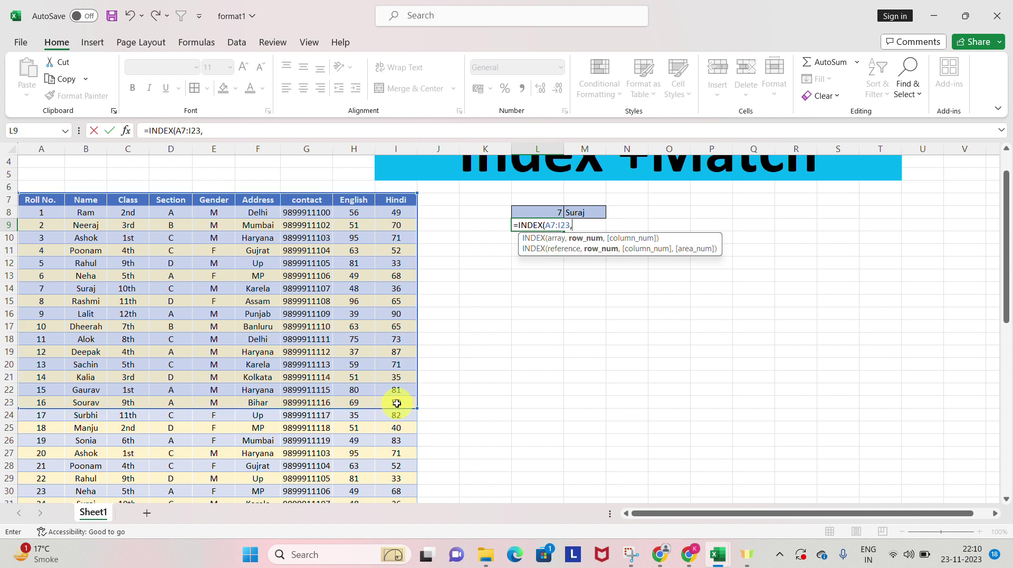
{"action": "left_click", "coordinate": [538, 211]}
{"action": "type", "text": ","}
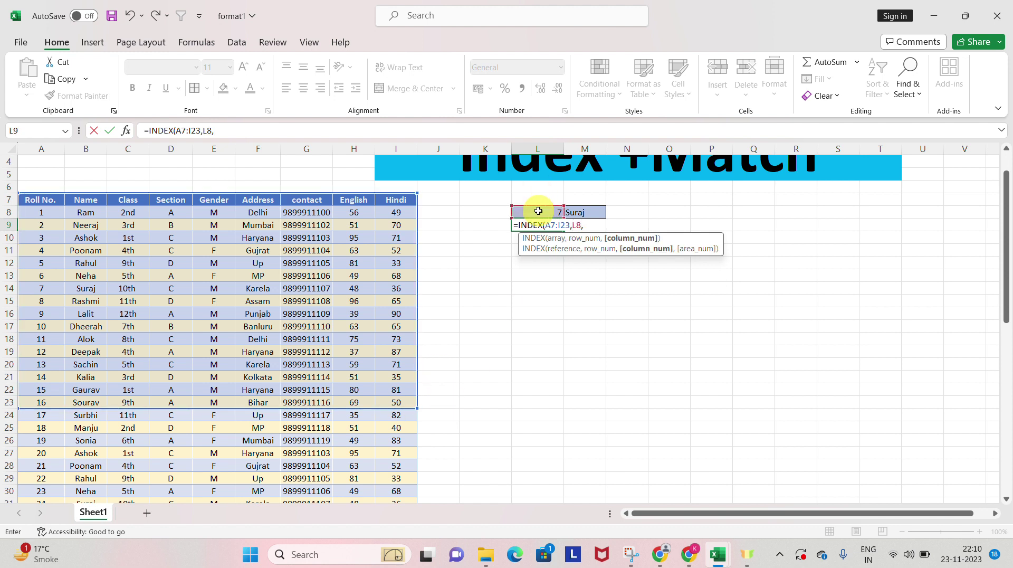
{"action": "left_click", "coordinate": [585, 212]}
{"action": "key", "text": "Return"}
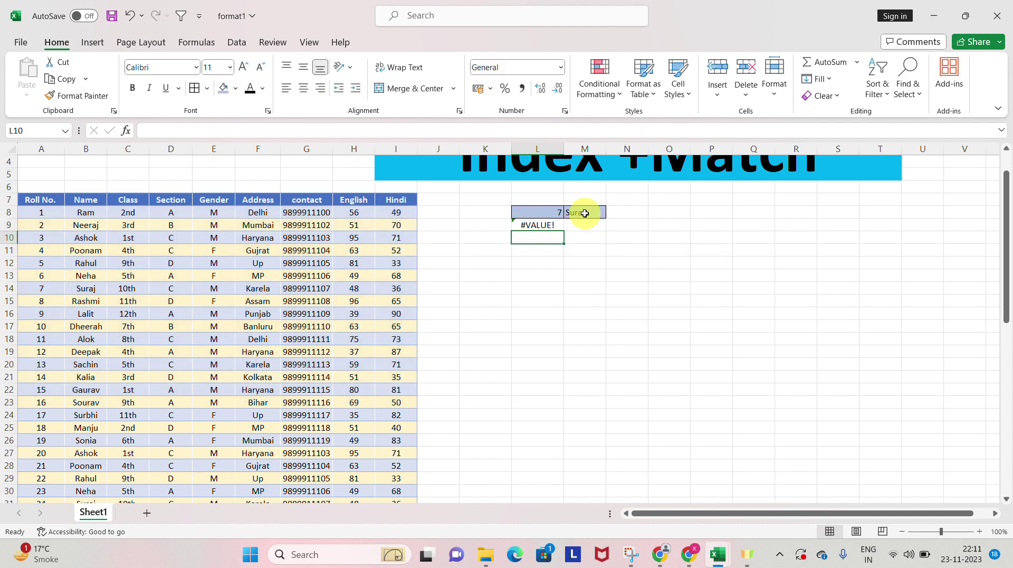
Examine the row and column arguments of the INDEX formula in L9
{"action": "key", "text": "Up"}
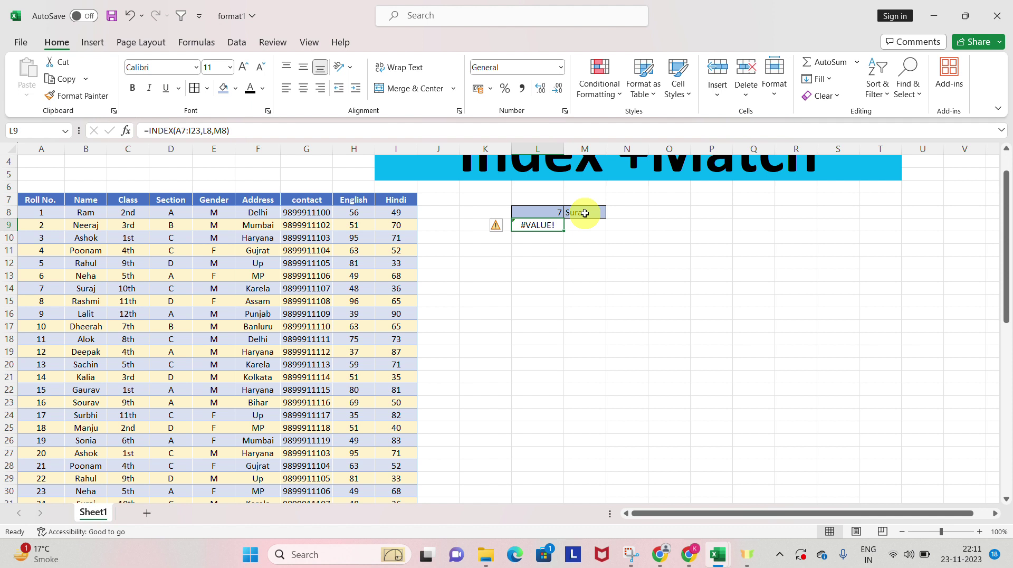
{"action": "key", "text": "F2"}
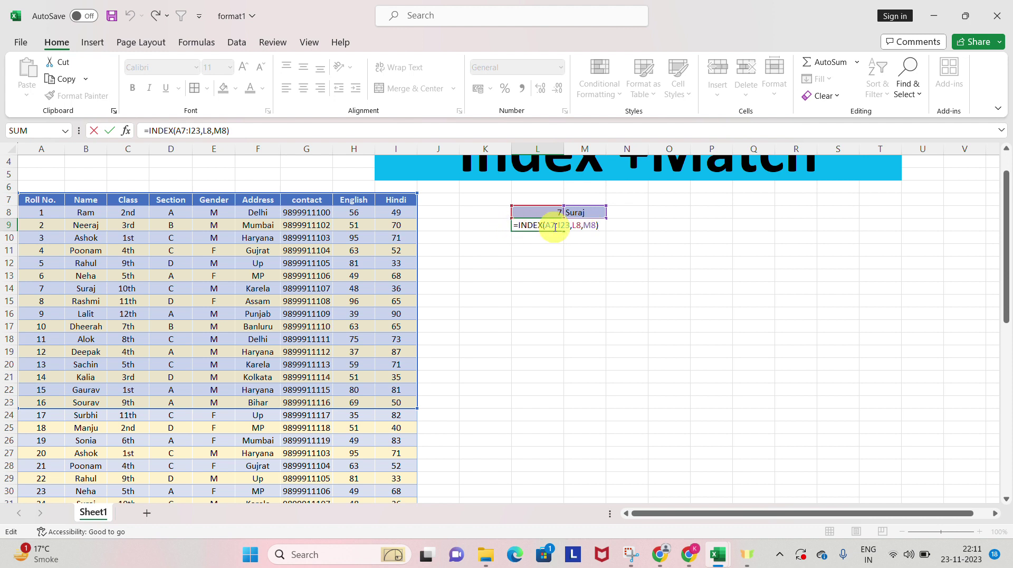
{"action": "key", "text": "ctrl+Return"}
{"action": "key", "text": "F2"}
{"action": "key", "text": "shift+Left"}
{"action": "key", "text": "shift+Left"}
{"action": "key", "text": "shift+Left"}
{"action": "key", "text": "shift+Left"}
{"action": "key", "text": "shift+Left"}
{"action": "key", "text": "shift+Left"}
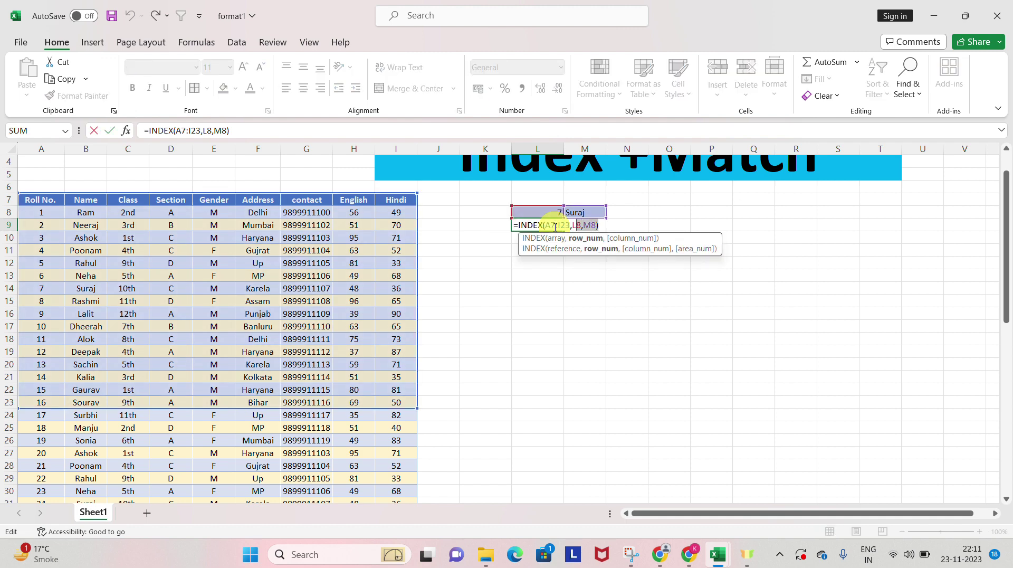
{"action": "key", "text": "ctrl+Return"}
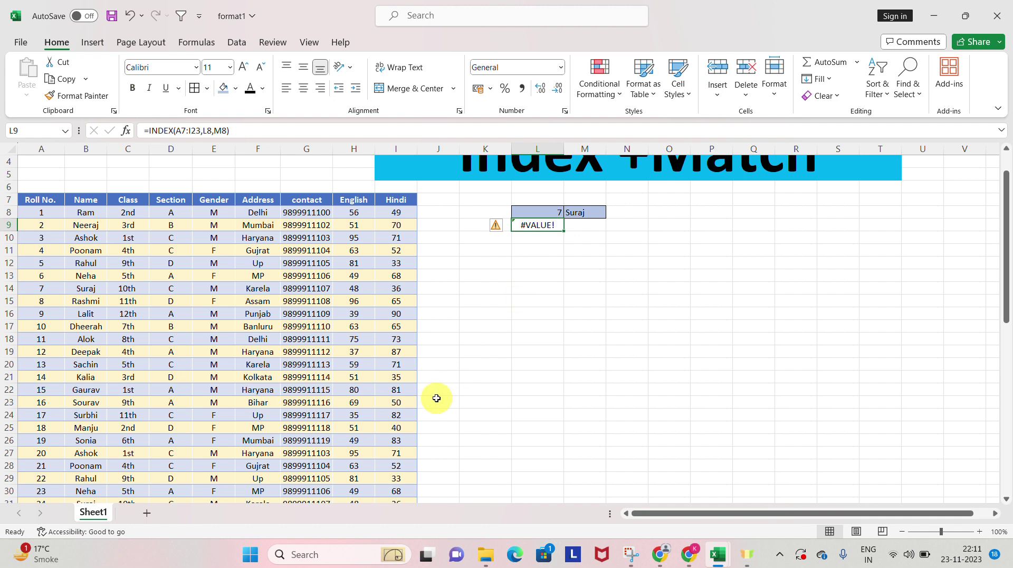
Replace the contents of L9 with the start of a new INDEX function
{"action": "type", "text": "=val"}
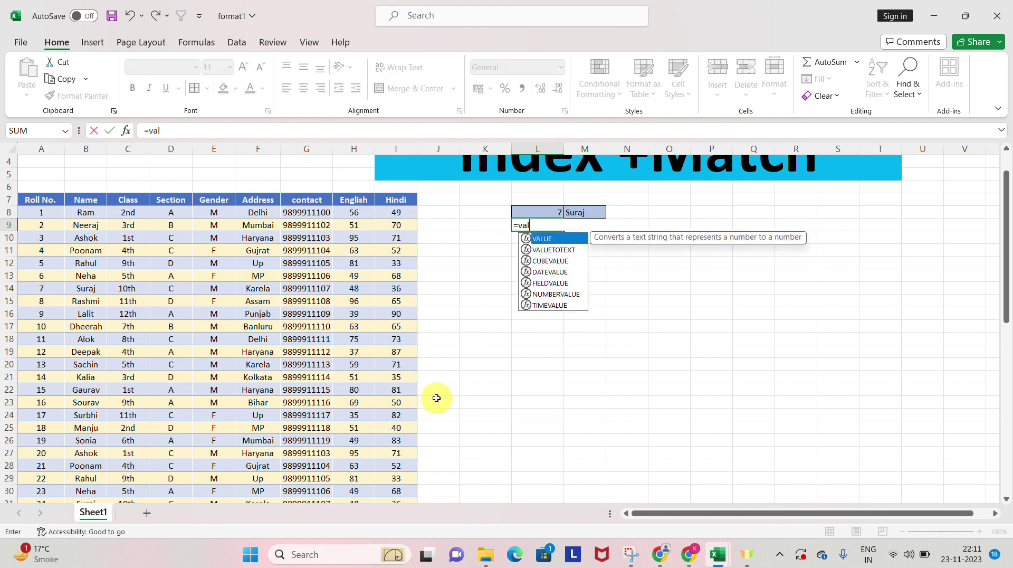
{"action": "key", "text": "BackSpace"}
{"action": "key", "text": "BackSpace"}
{"action": "key", "text": "BackSpace"}
{"action": "type", "text": "ind"}
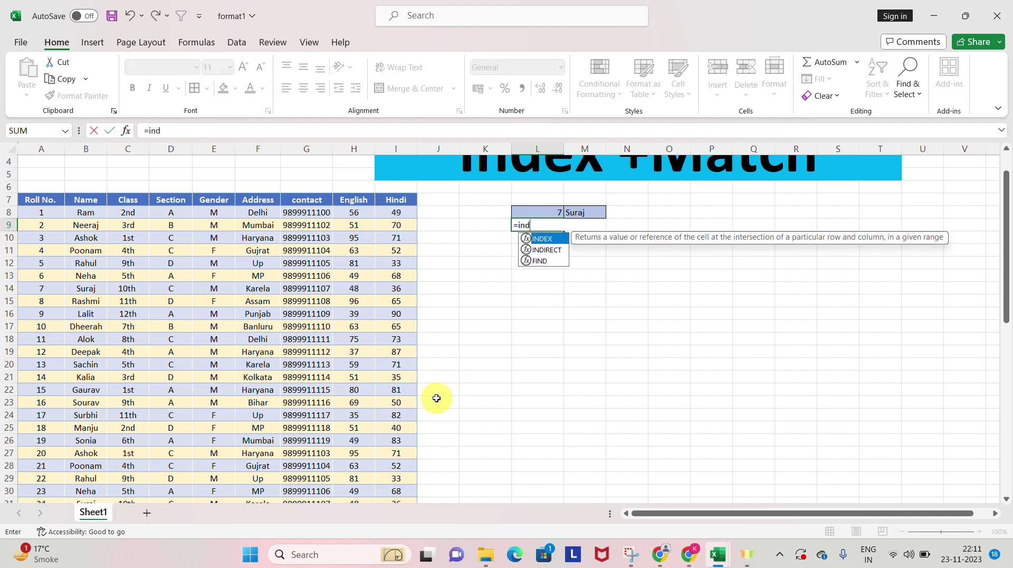
{"action": "key", "text": "Tab"}
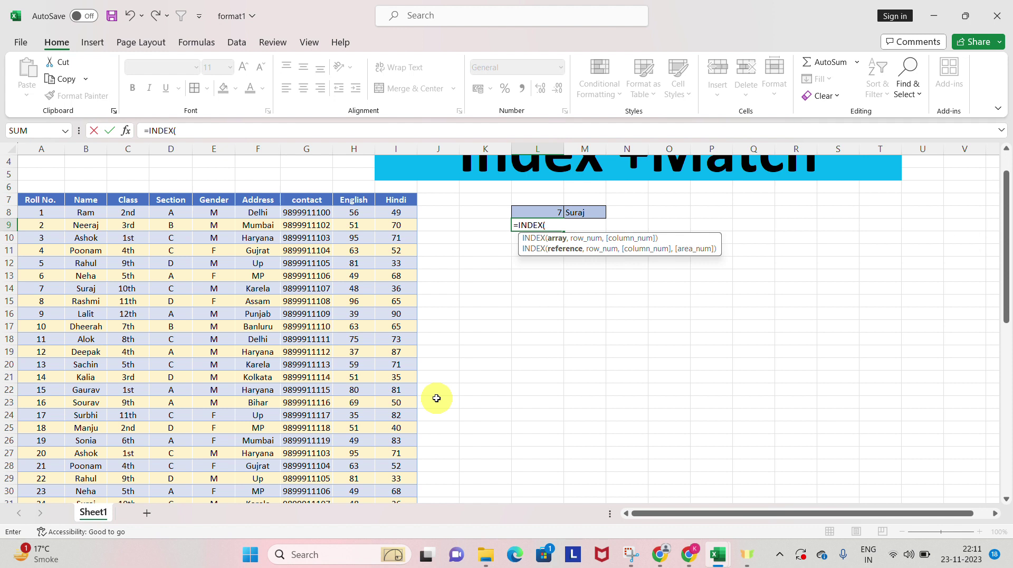
{"action": "left_click", "coordinate": [29, 205]}
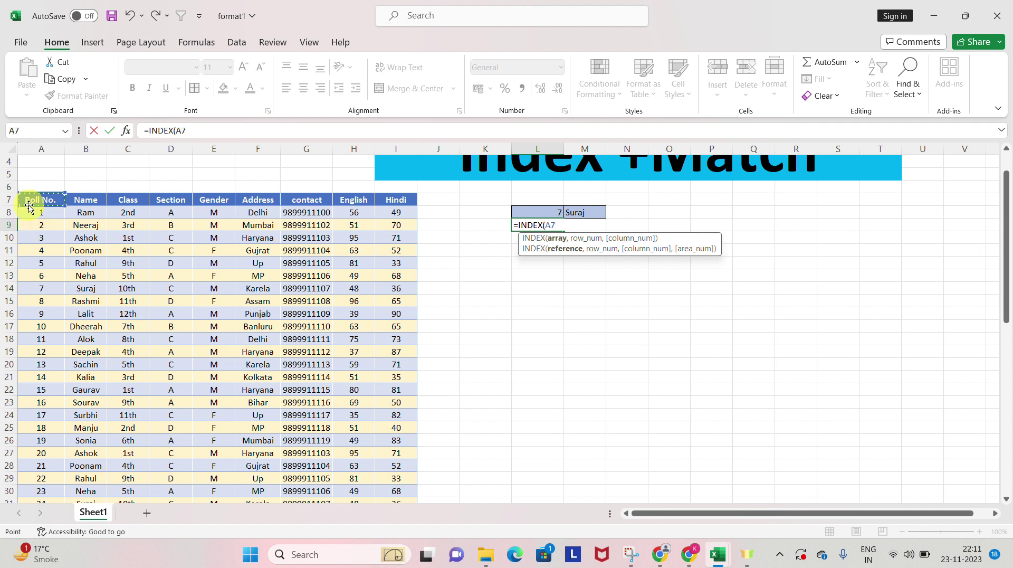
{"action": "left_click", "coordinate": [29, 205]}
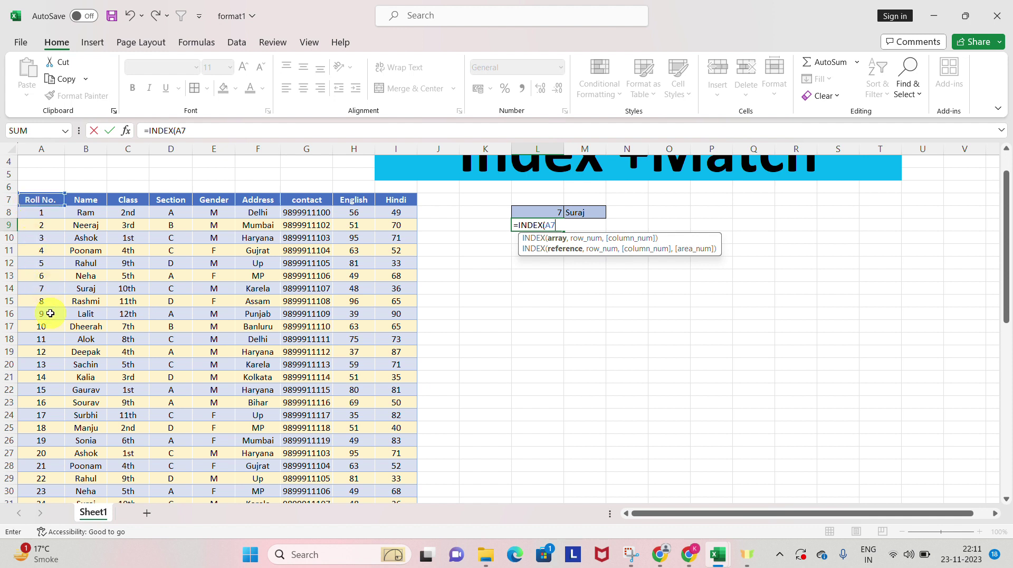
{"action": "key", "text": "Return"}
{"action": "key", "text": "Return"}
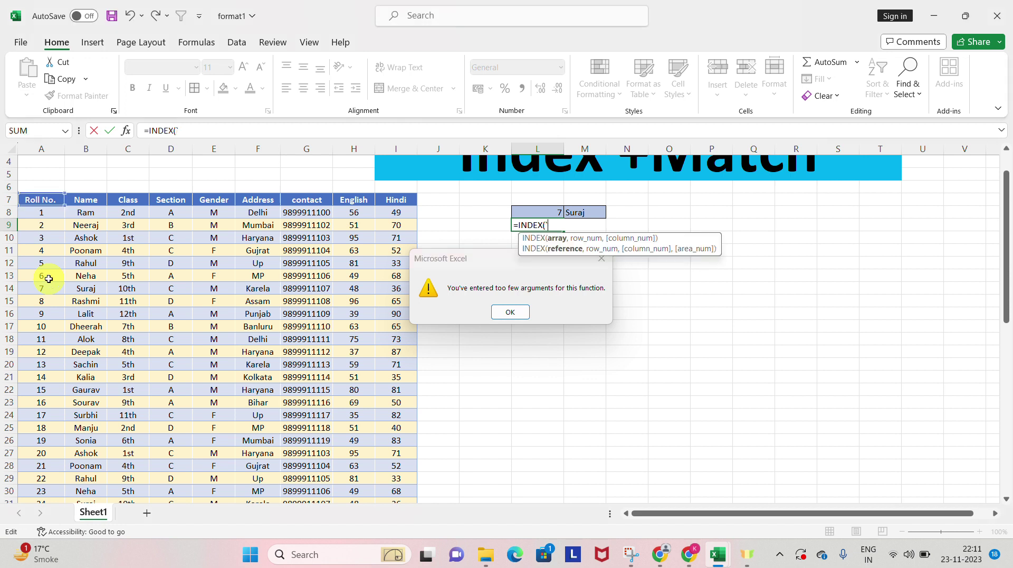
{"action": "type", "text": "`"}
{"action": "key", "text": "Num_Lock"}
{"action": "key", "text": "BackSpace"}
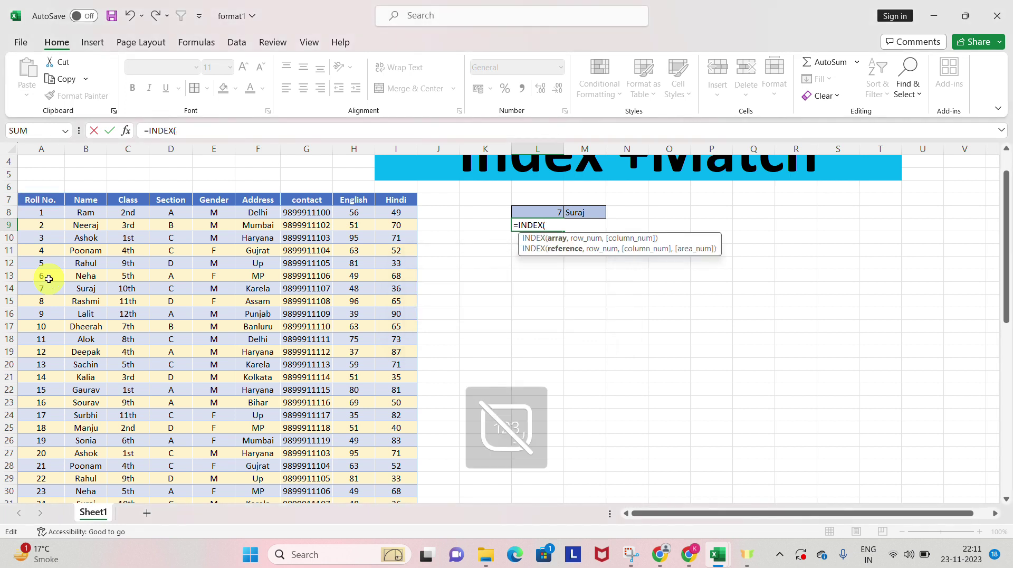
{"action": "key", "text": "BackSpace"}
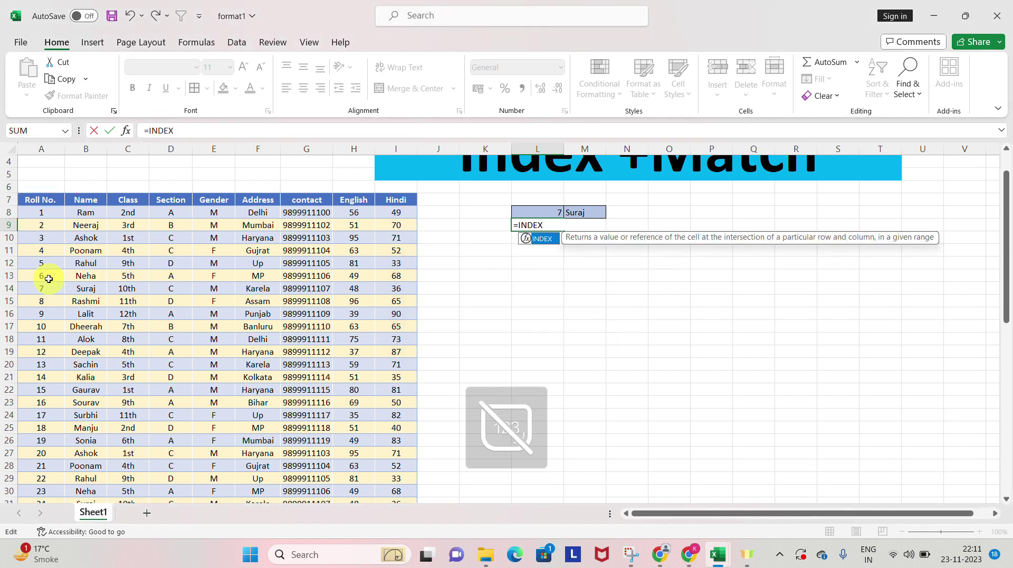
{"action": "key", "text": "Num_Lock"}
{"action": "key", "text": "Escape"}
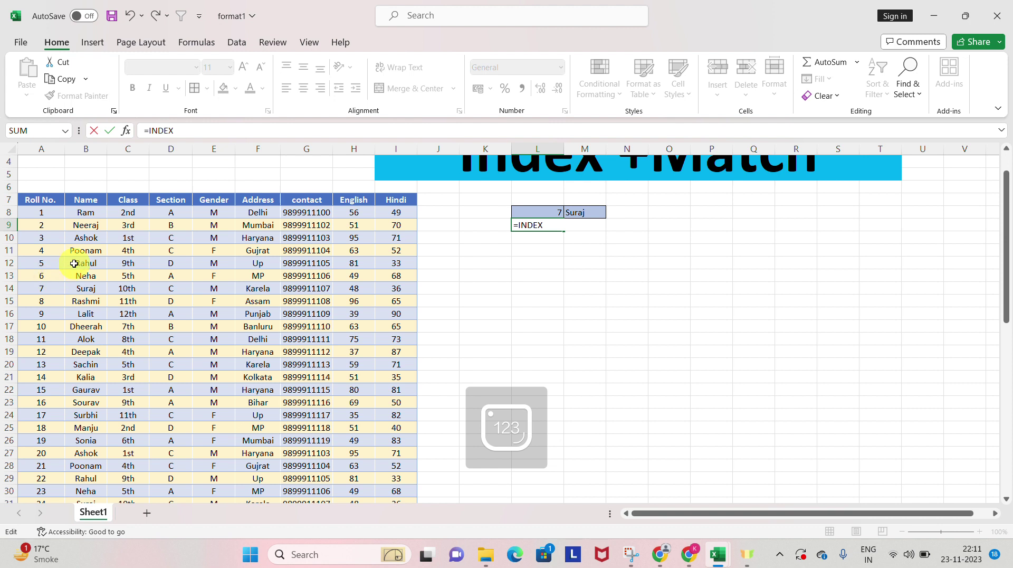
Set the table range A7:I26 as the array of the INDEX function in L9
{"action": "type", "text": "("}
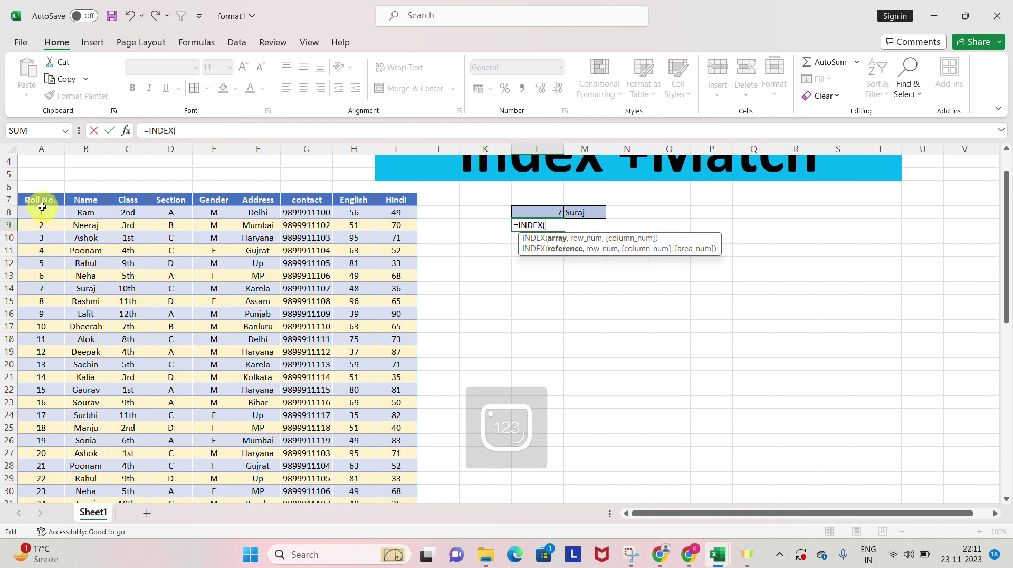
{"action": "left_click_drag", "start_coordinate": [33, 200], "coordinate": [405, 441]}
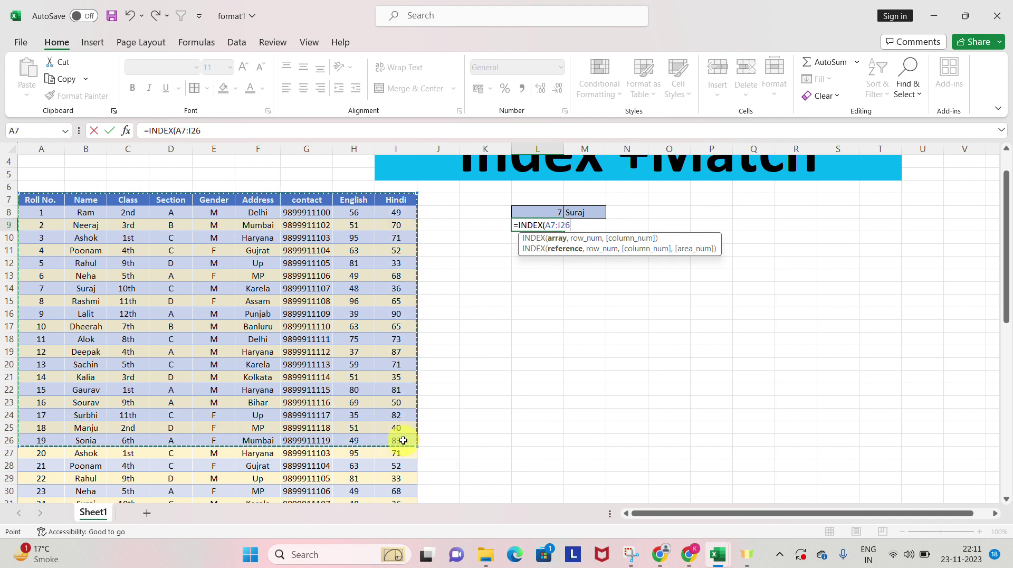
{"action": "type", "text": ","}
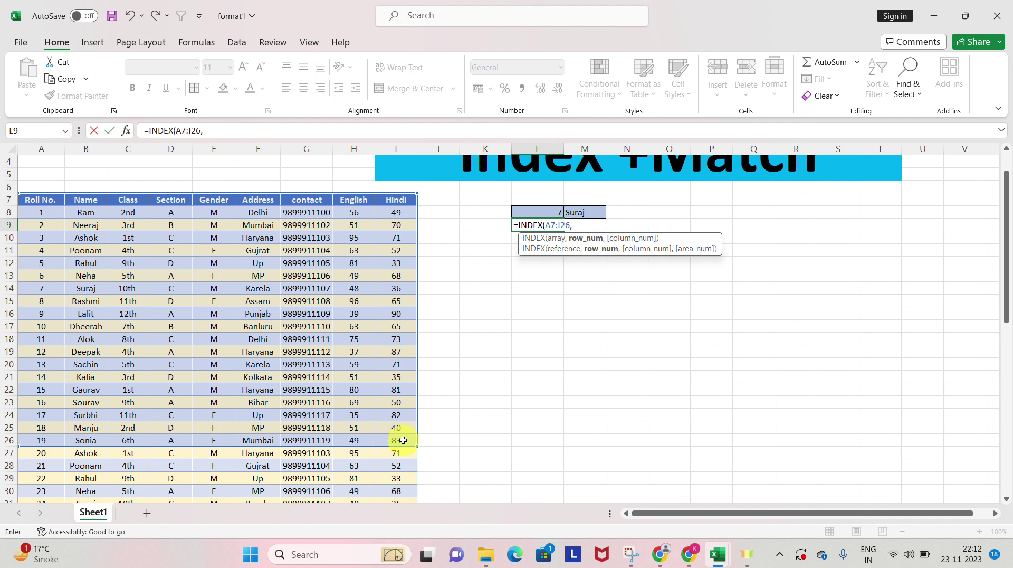
Complete the L9 formula with MATCH(L8,A7:A26) as the row number and accept the proposed correction
{"action": "type", "text": "MATCH("}
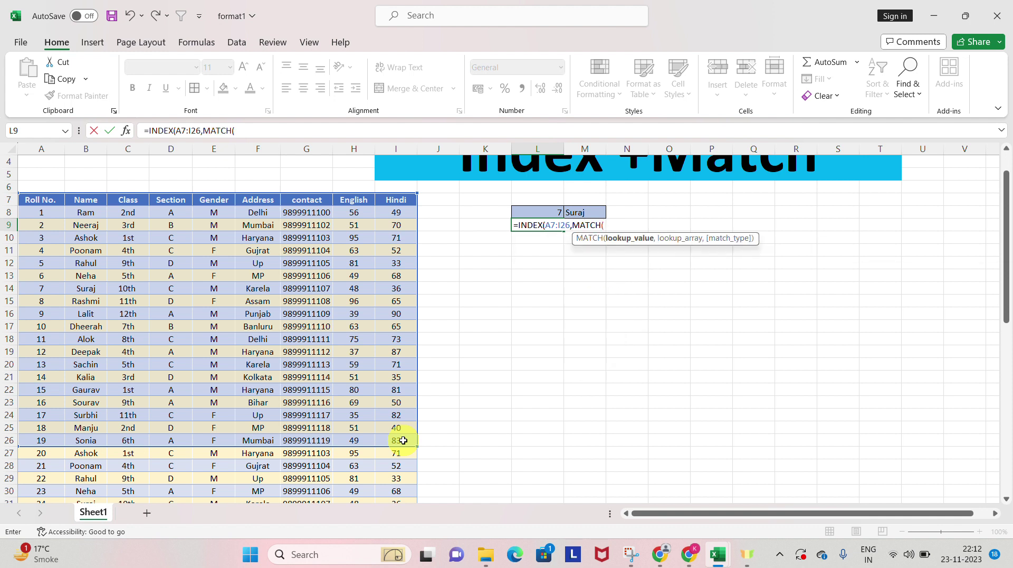
{"action": "left_click", "coordinate": [544, 209]}
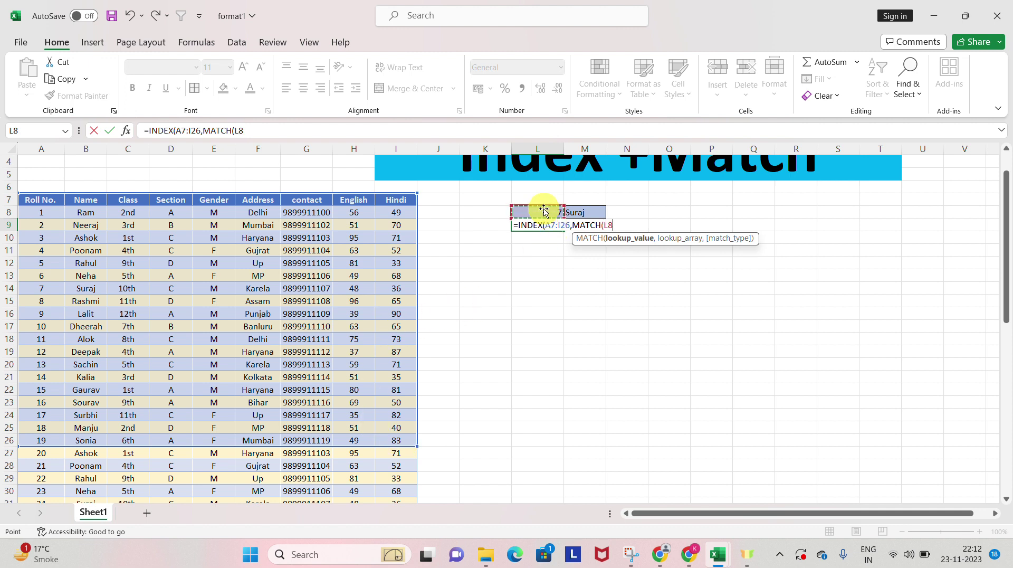
{"action": "type", "text": ","}
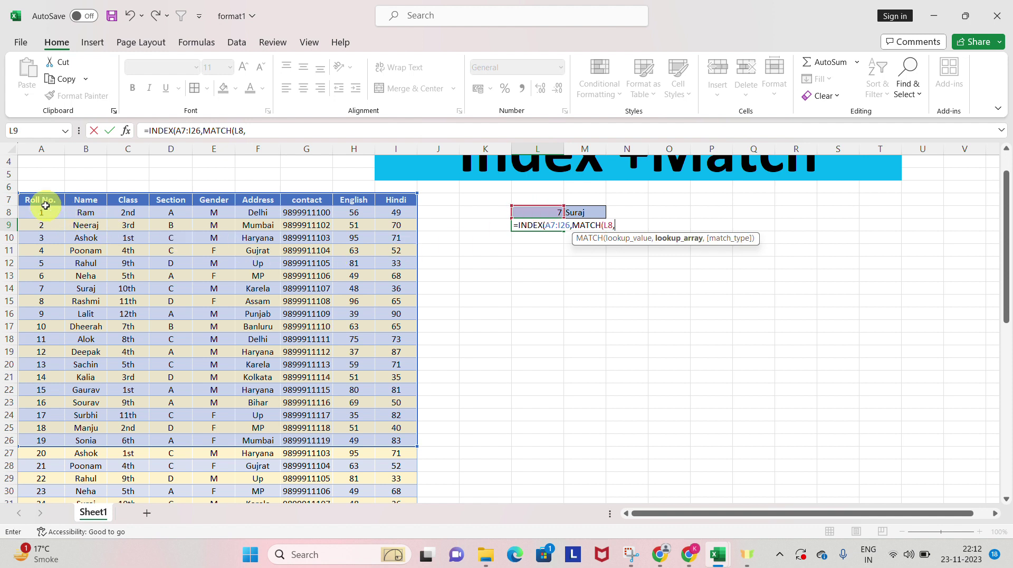
{"action": "left_click_drag", "start_coordinate": [44, 202], "coordinate": [44, 440]}
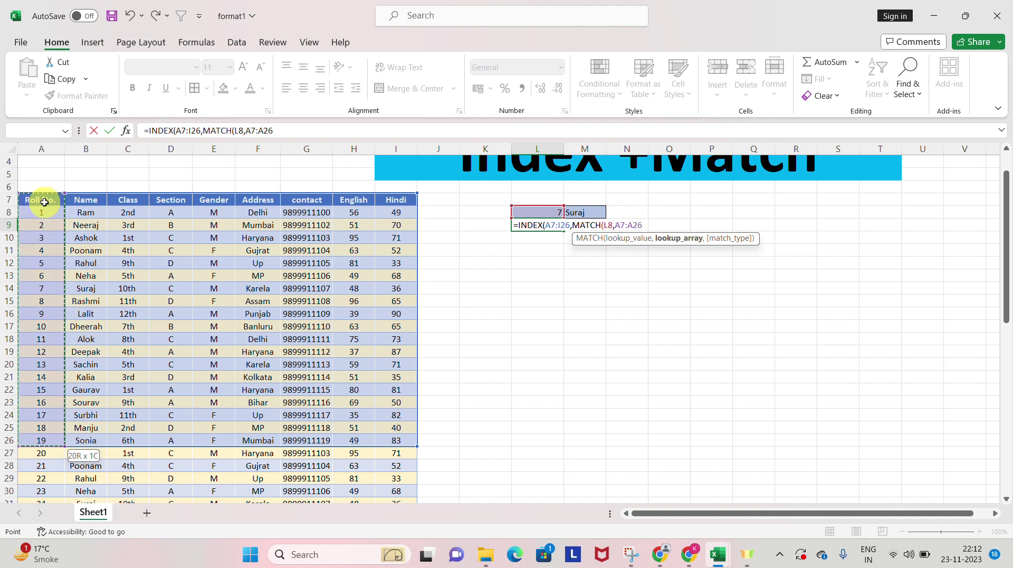
{"action": "type", "text": ","}
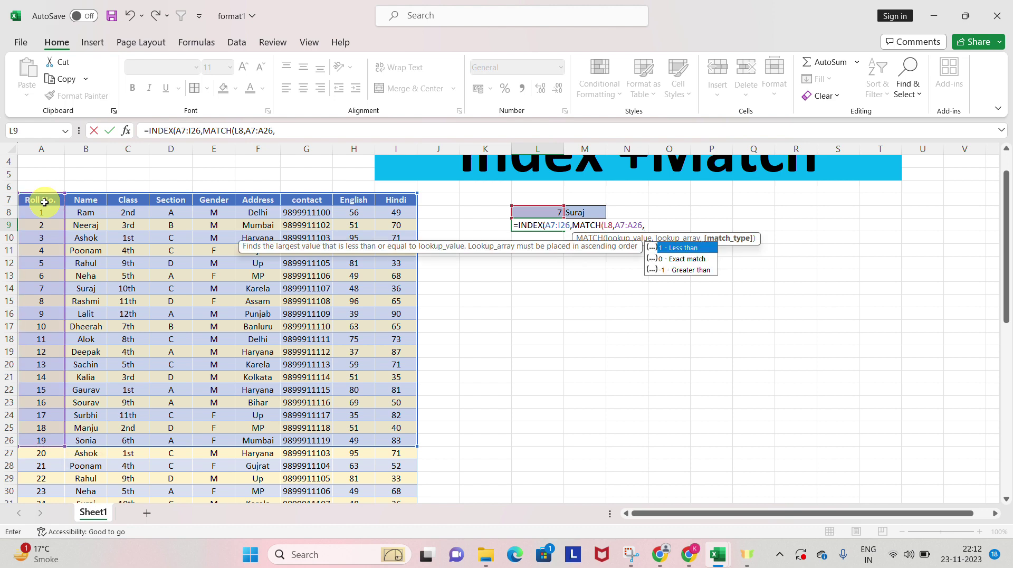
{"action": "key", "text": "Down"}
{"action": "key", "text": "Return"}
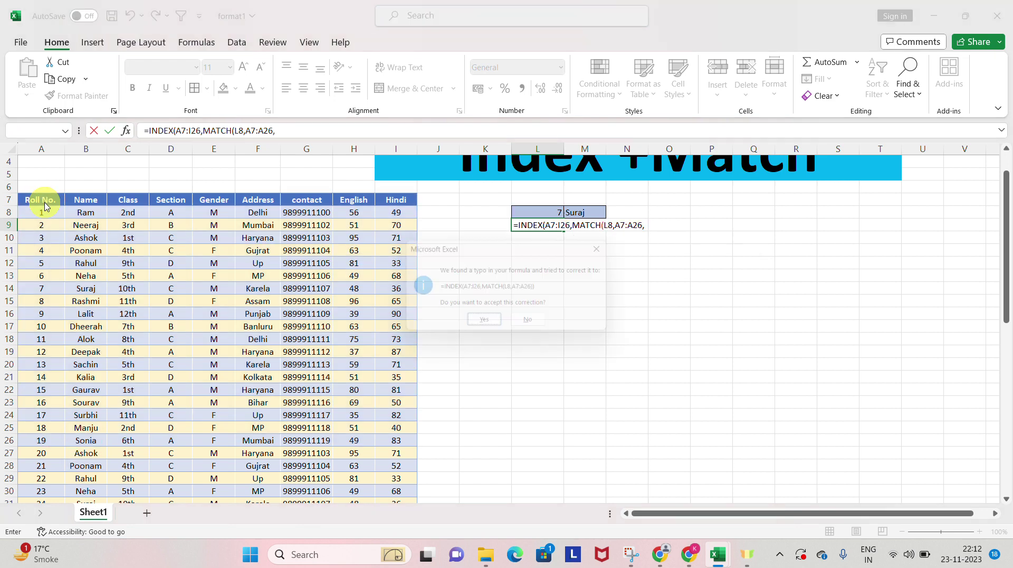
{"action": "key", "text": "Return"}
Add a second MATCH function as the column number of the INDEX formula in L9, with M8 as its lookup value
{"action": "key", "text": "Up"}
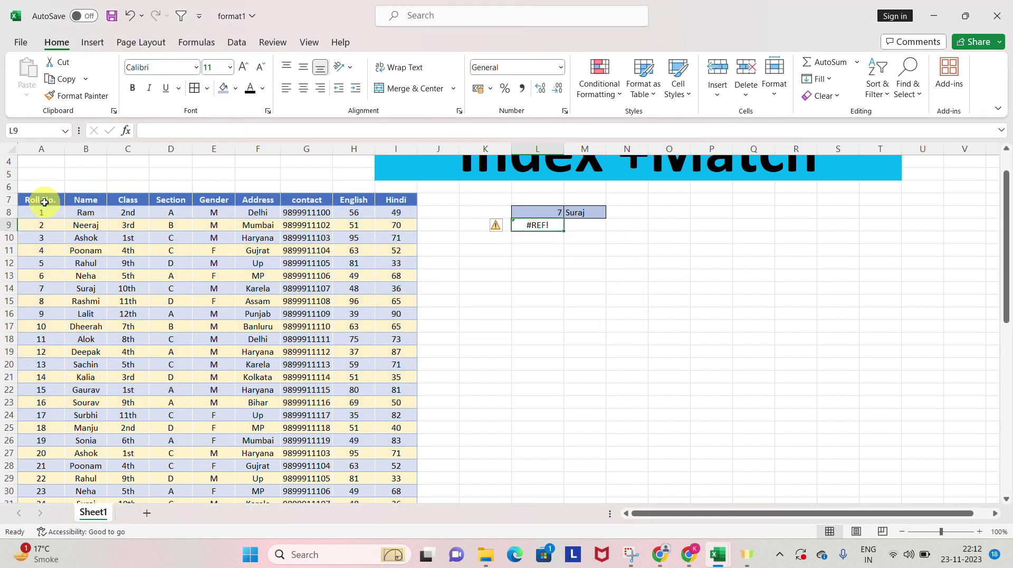
{"action": "key", "text": "F2"}
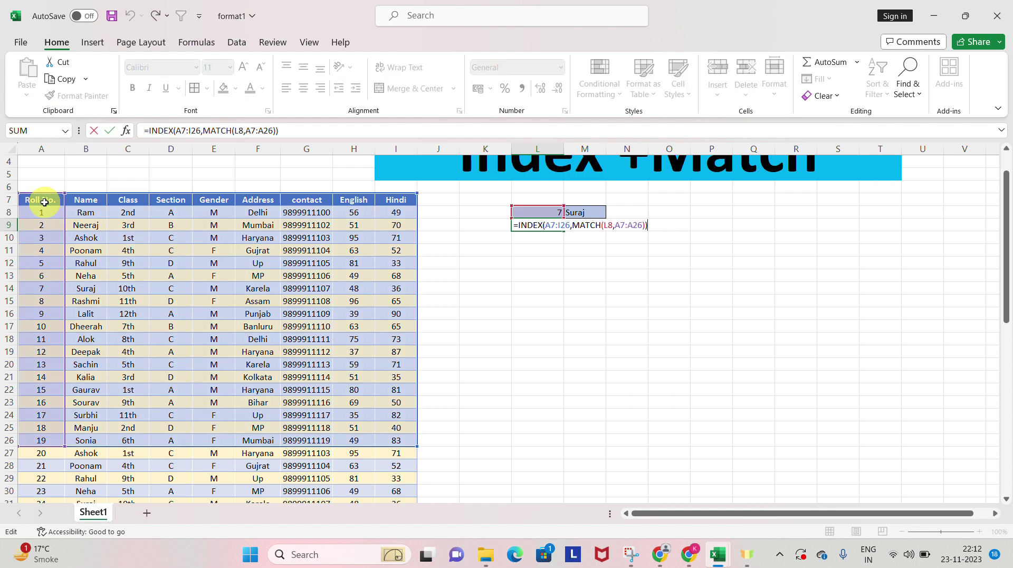
{"action": "key", "text": "Left"}
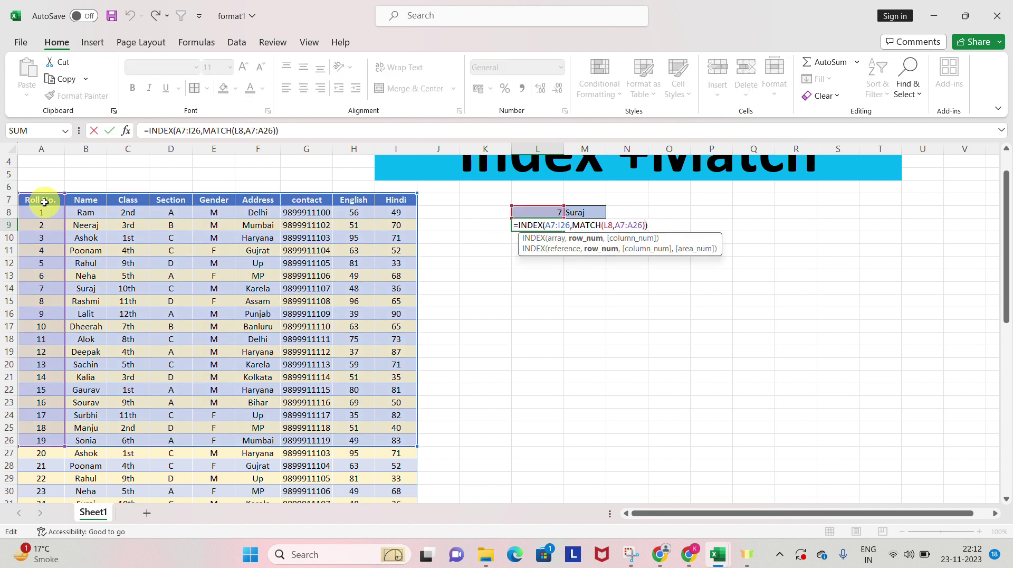
{"action": "type", "text": ","}
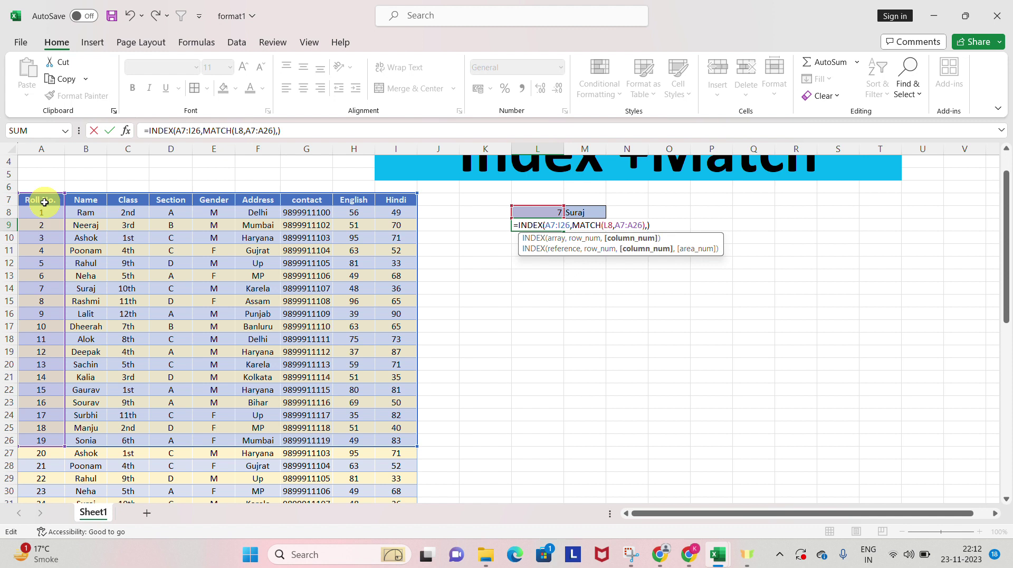
{"action": "type", "text": "ma"}
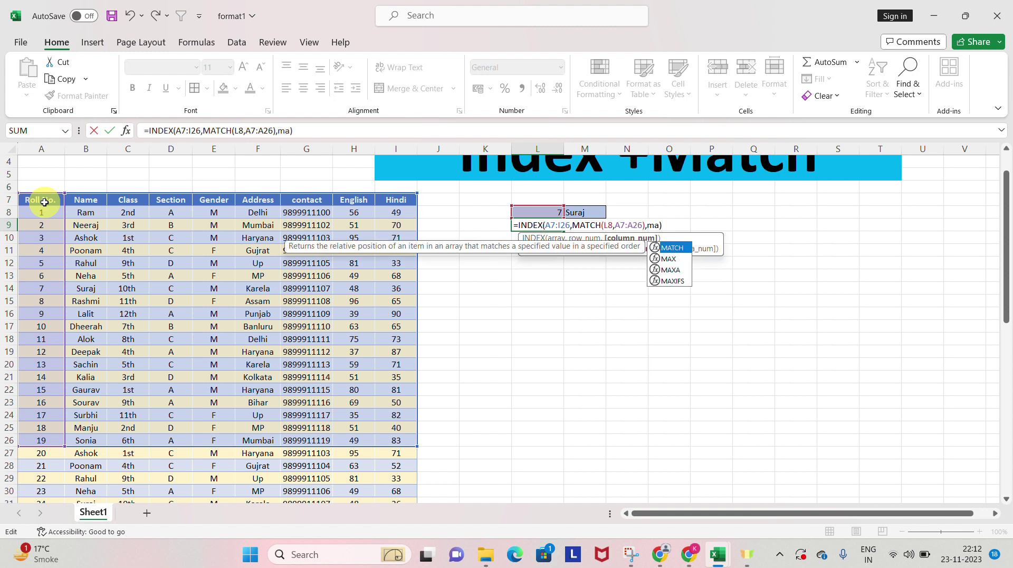
{"action": "key", "text": "Tab"}
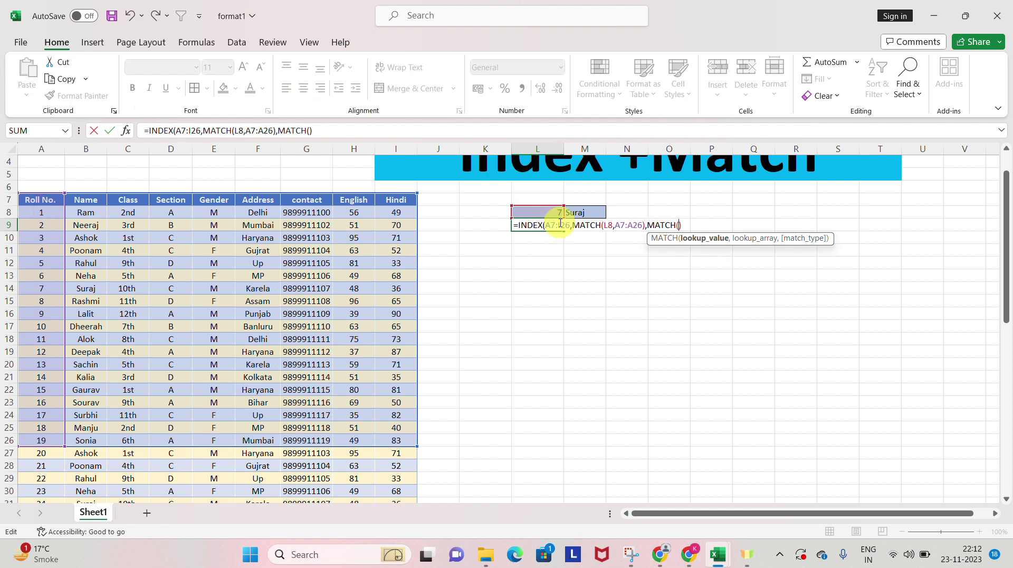
{"action": "left_click", "coordinate": [596, 214]}
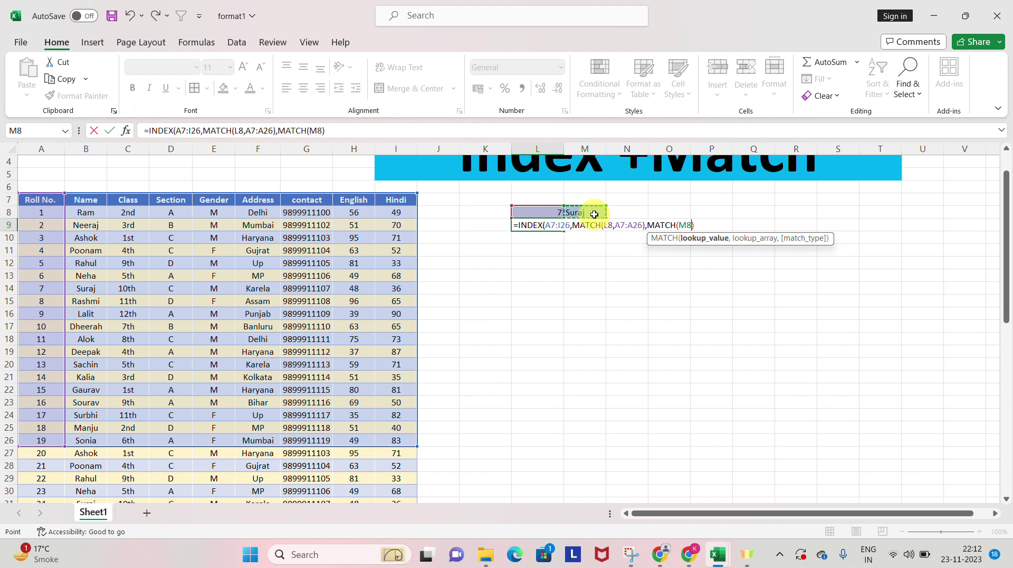
Set A7:I7 as the second MATCH's lookup array with a blank match type and enter the L9 formula, accepting the proposed correction
{"action": "type", "text": ","}
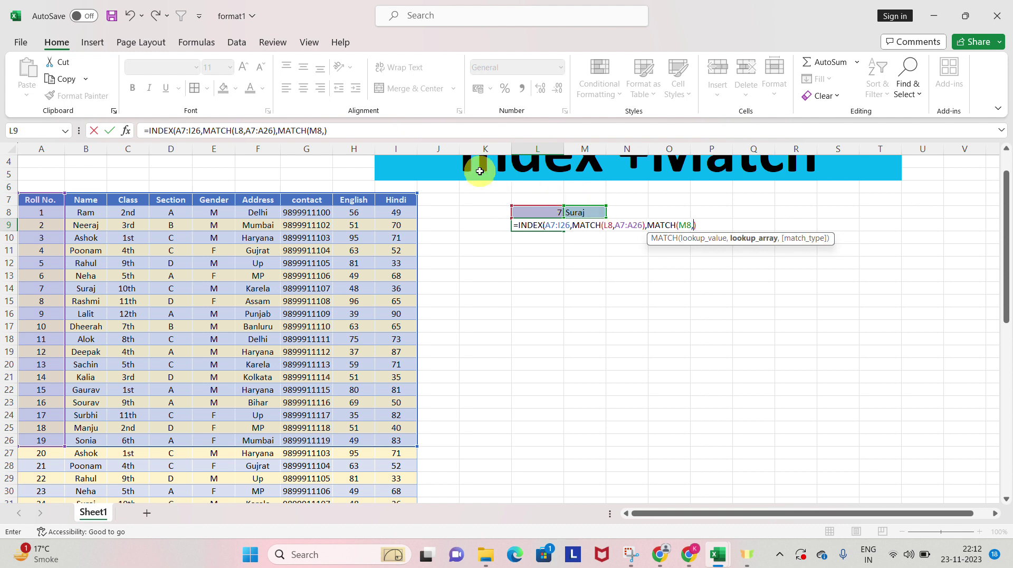
{"action": "left_click", "coordinate": [403, 200]}
{"action": "key", "text": "ctrl+shift+Left"}
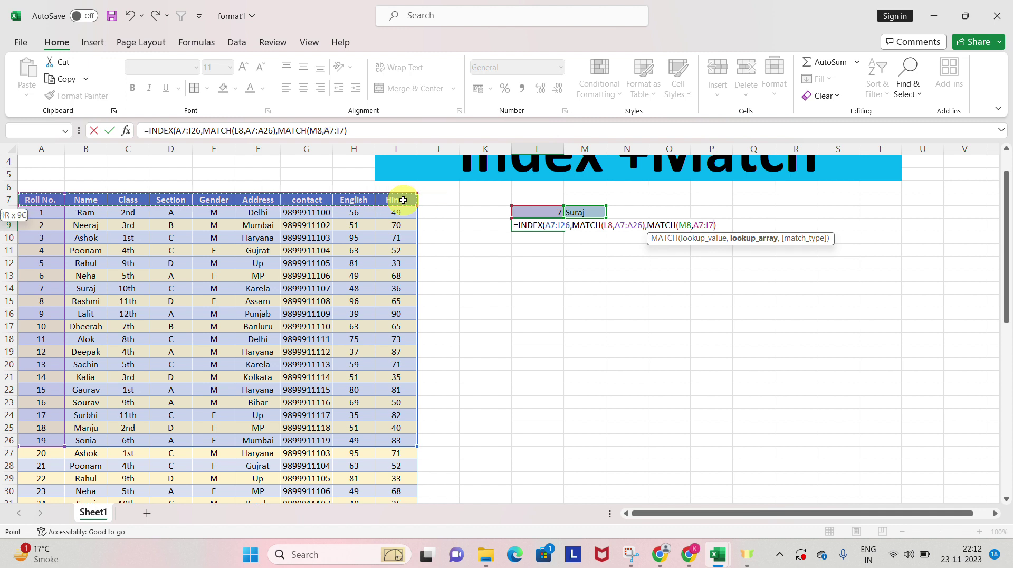
{"action": "type", "text": ","}
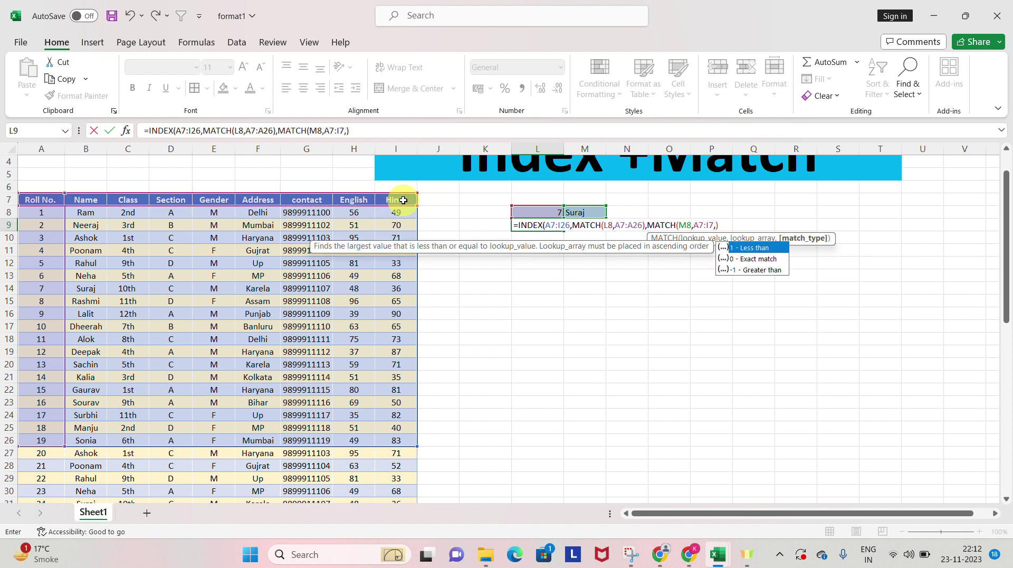
{"action": "key", "text": "Down"}
{"action": "key", "text": "Return"}
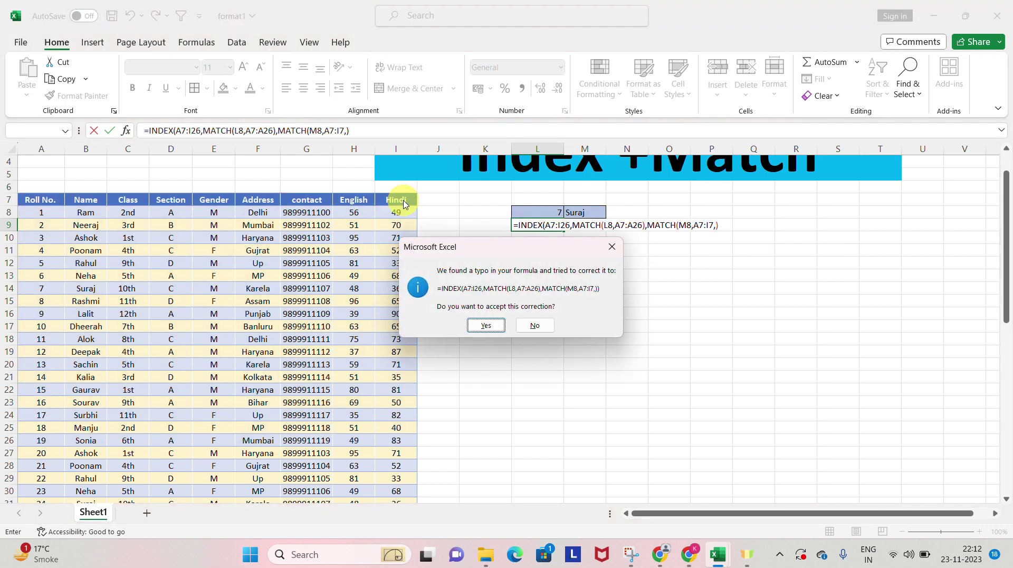
{"action": "key", "text": "Return"}
{"action": "key", "text": "Up"}
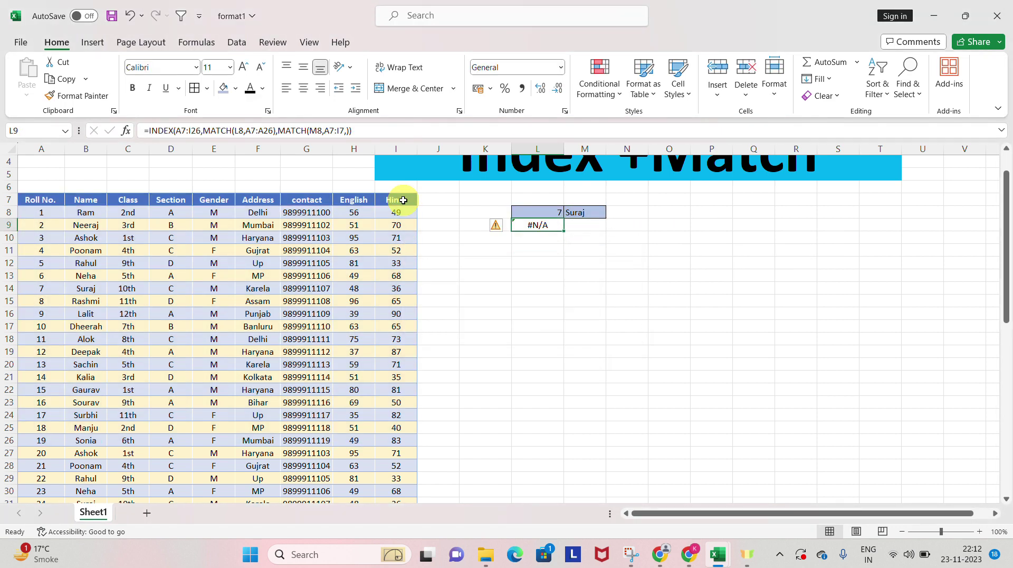
Remove the blank match type argument from the second MATCH in the L9 formula, leaving MATCH(M8,A7:I7)
{"action": "key", "text": "F2"}
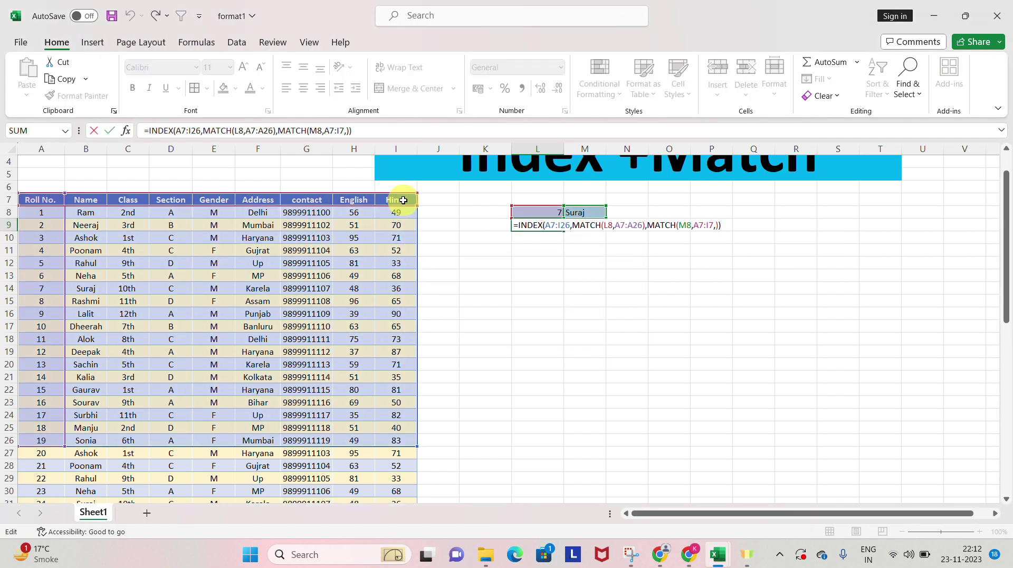
{"action": "key", "text": "Left"}
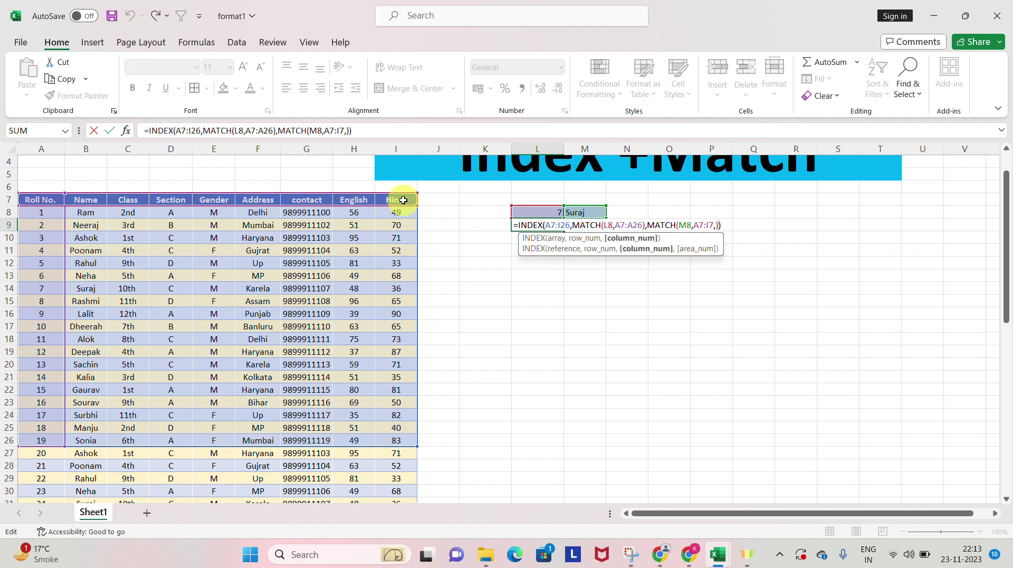
{"action": "left_click", "coordinate": [439, 21]}
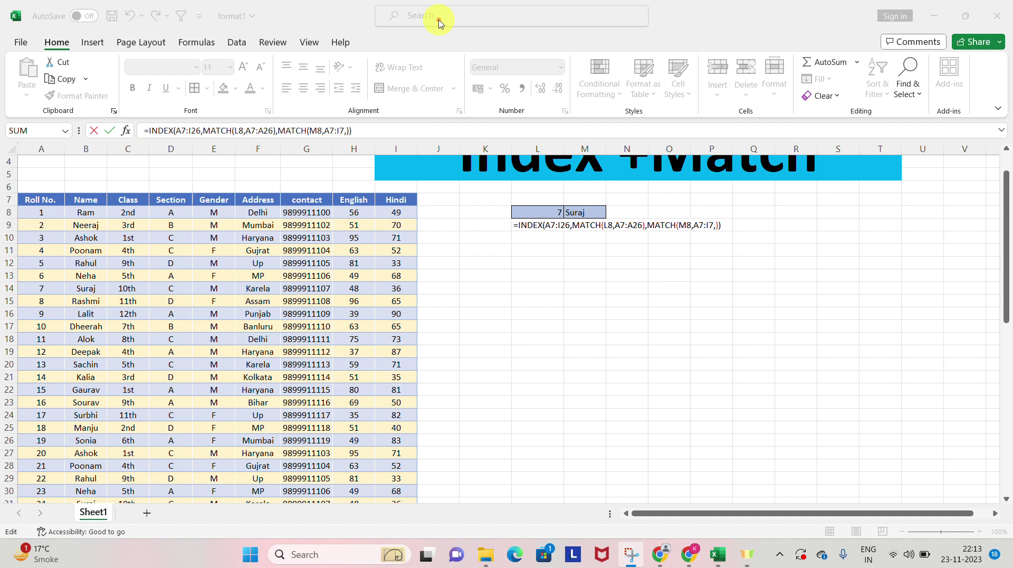
{"action": "key", "text": "Return"}
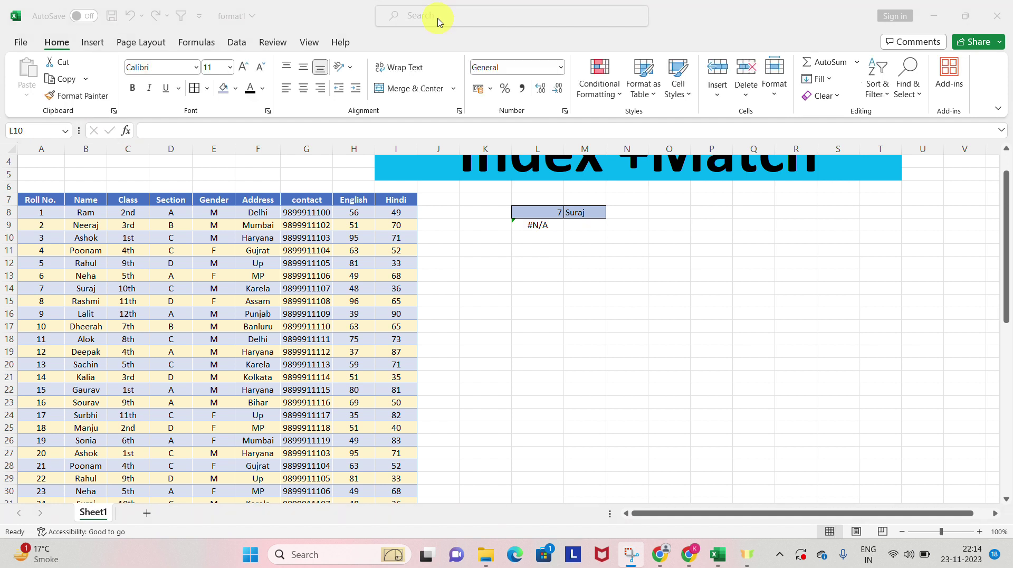
{"action": "left_click", "coordinate": [540, 225]}
{"action": "key", "text": "F2"}
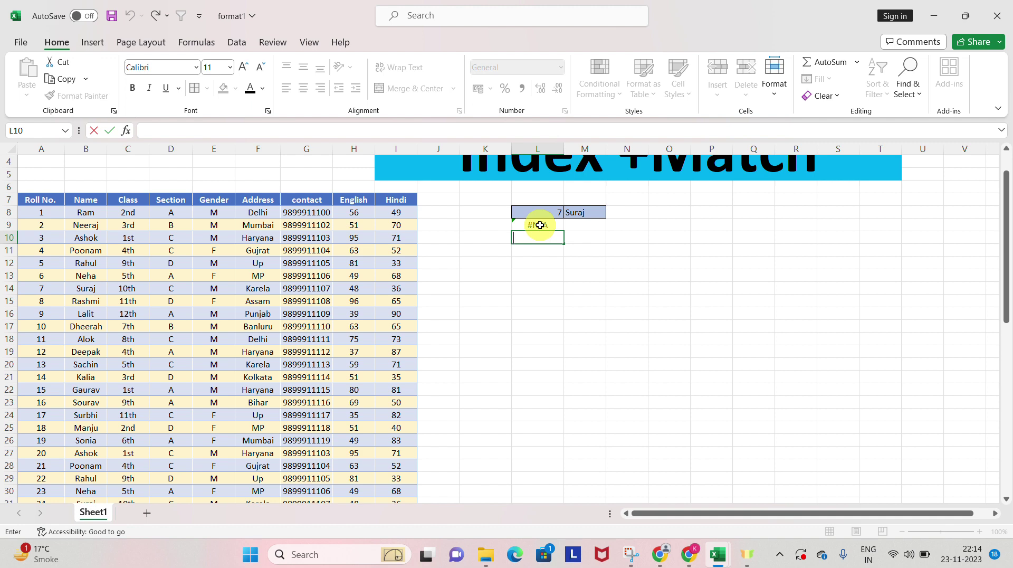
{"action": "double_click", "coordinate": [540, 226]}
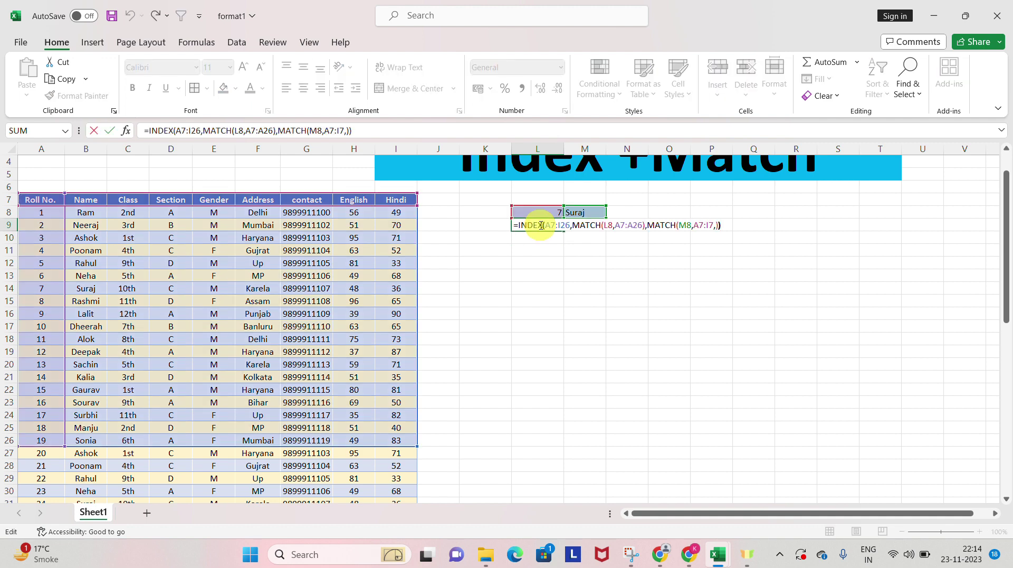
{"action": "key", "text": "Left"}
{"action": "key", "text": "BackSpace"}
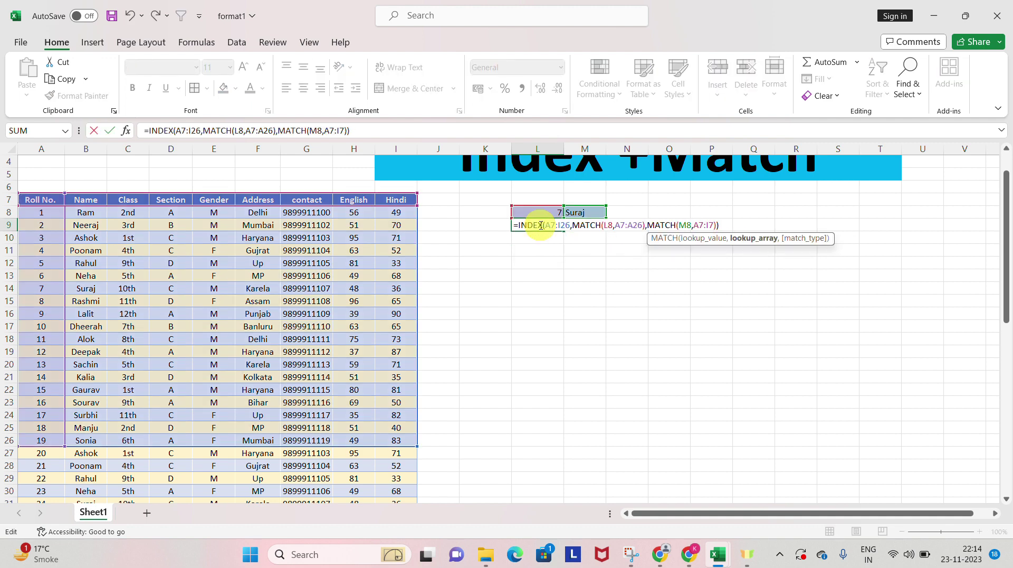
{"action": "key", "text": "Return"}
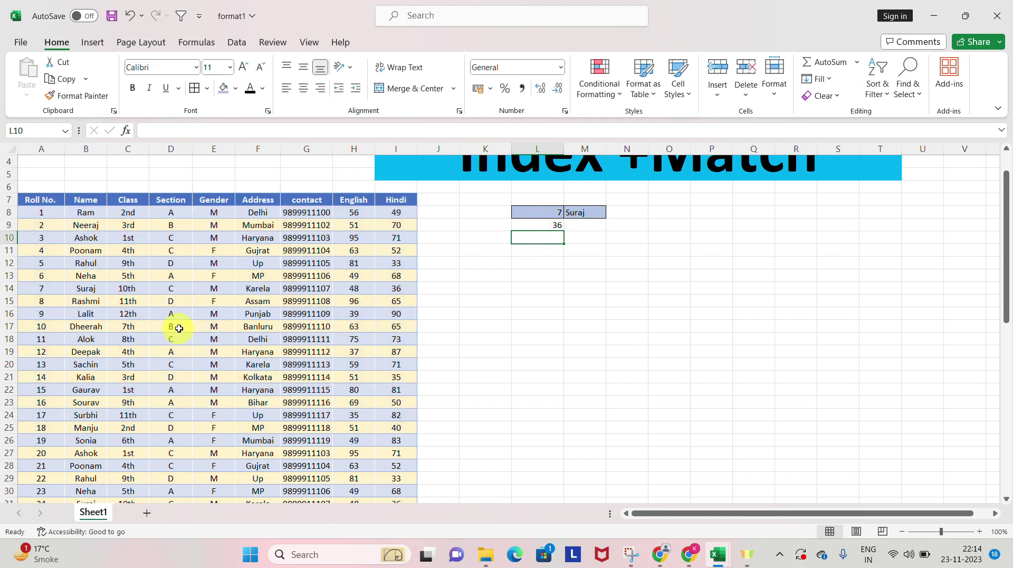
Examine the table row for roll number 7 to compare it with the formula result in L9
{"action": "left_click", "coordinate": [174, 291]}
{"action": "key", "text": "shift+space"}
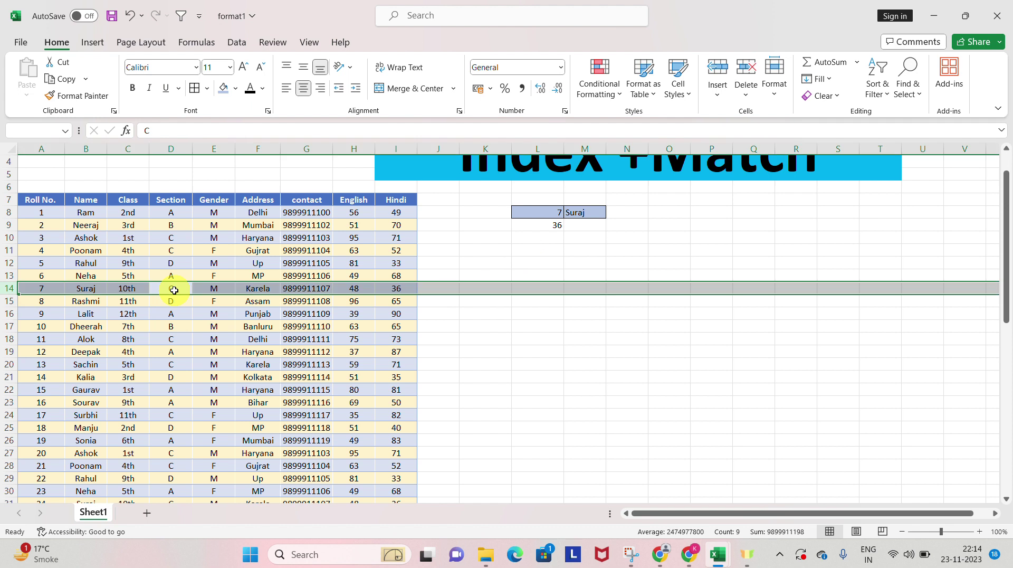
{"action": "key", "text": "shift+Tab"}
{"action": "key", "text": "shift+Tab"}
{"action": "key", "text": "shift+Tab"}
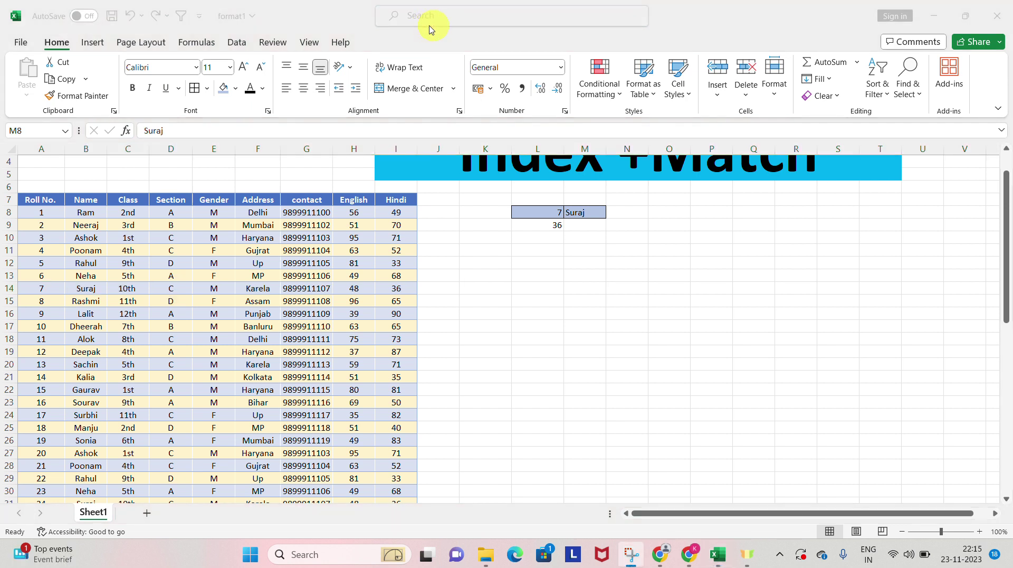
Clear the contents of M8 and set its data validation to allow a list
{"action": "left_click", "coordinate": [584, 211]}
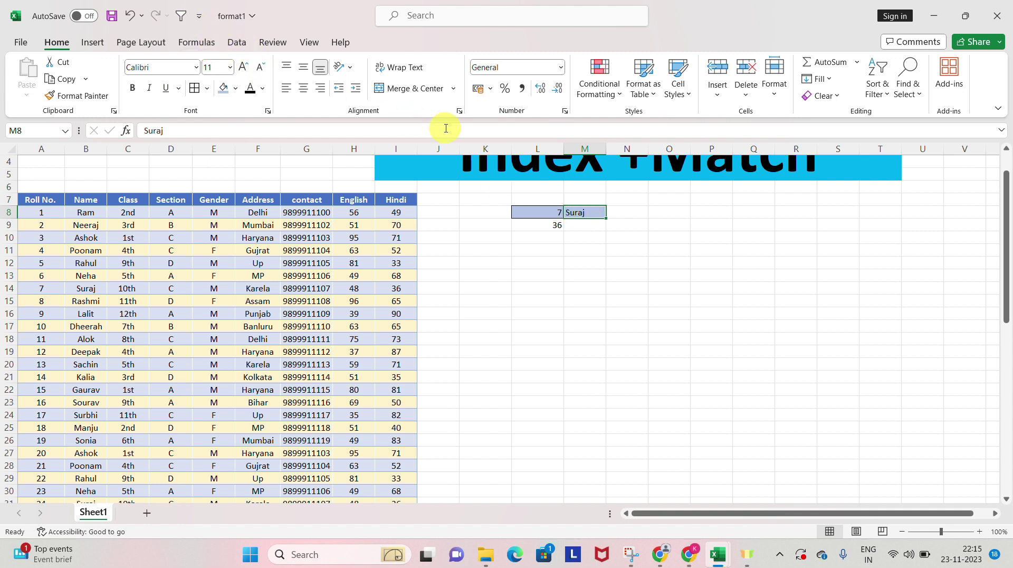
{"action": "key", "text": "Delete"}
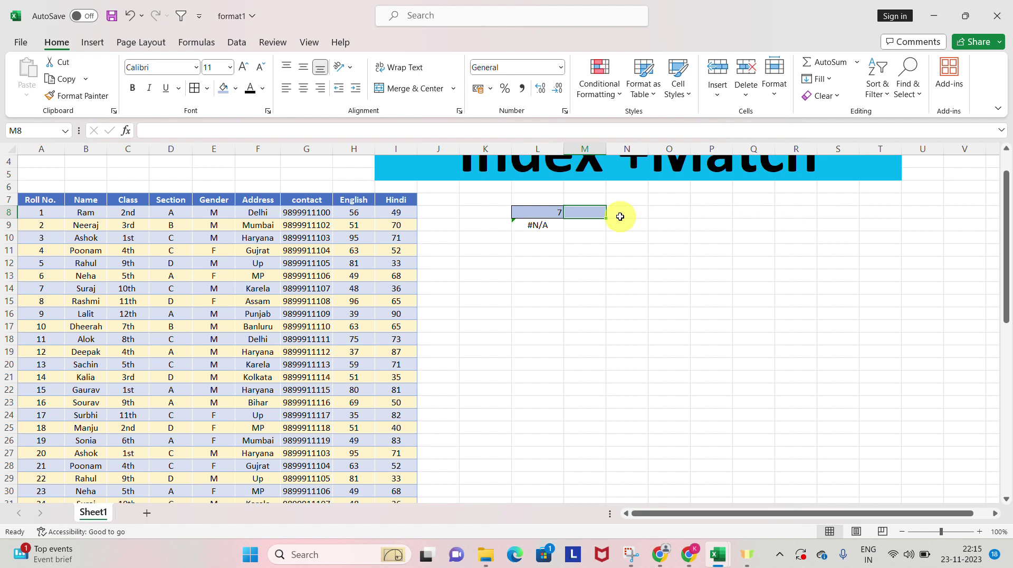
{"action": "left_click", "coordinate": [235, 44]}
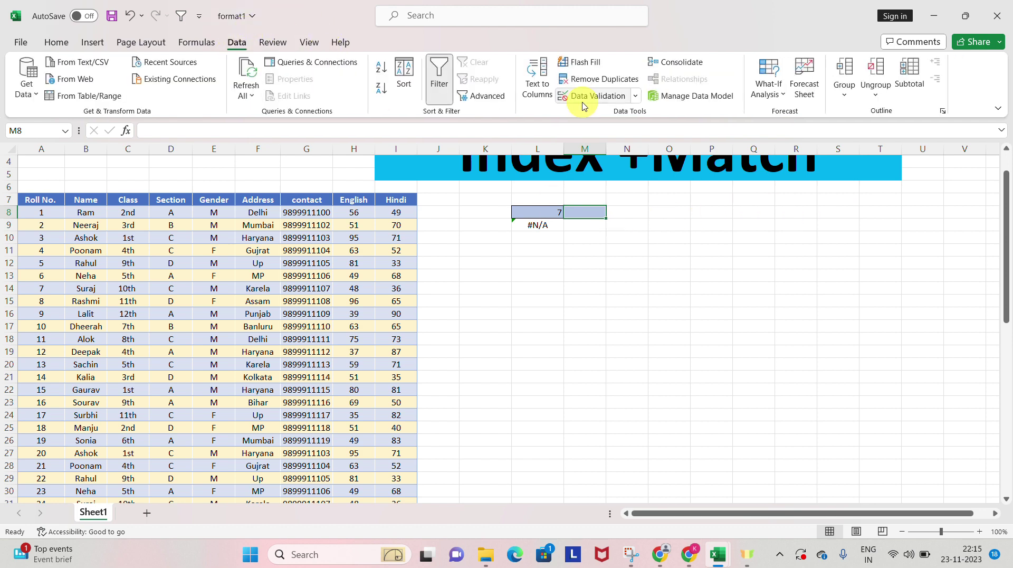
{"action": "left_click", "coordinate": [635, 100]}
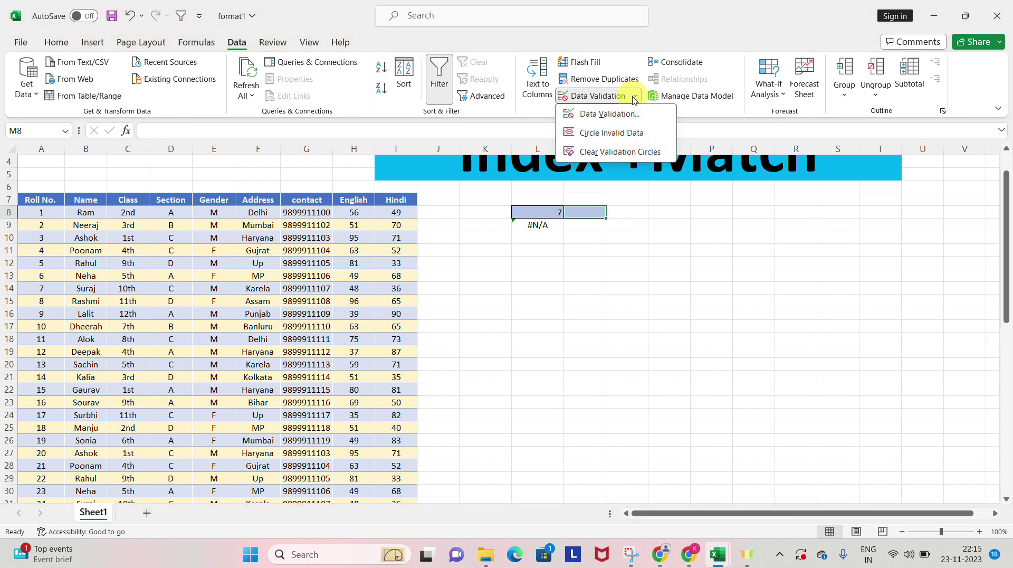
{"action": "left_click", "coordinate": [612, 116]}
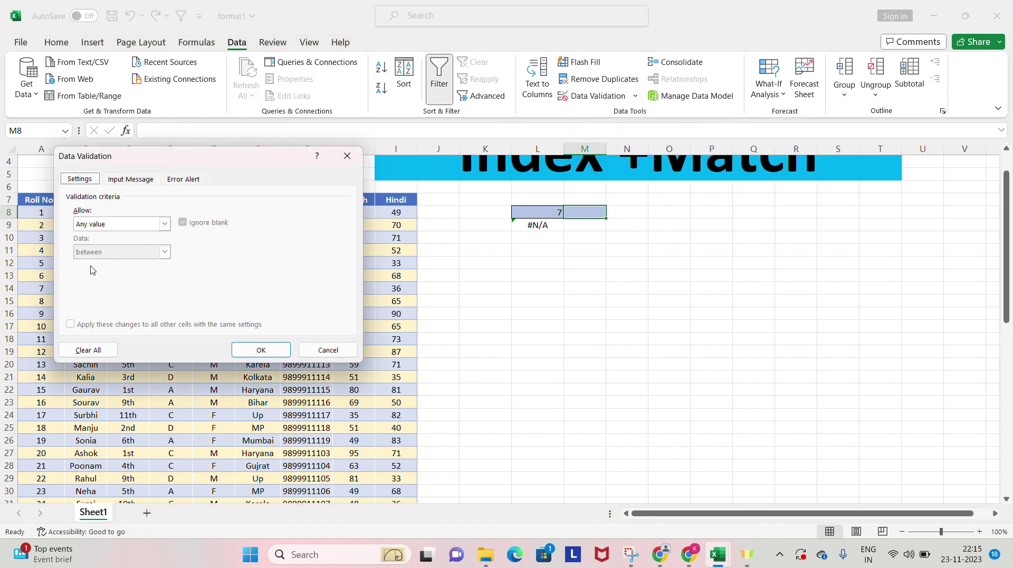
{"action": "left_click", "coordinate": [165, 225]}
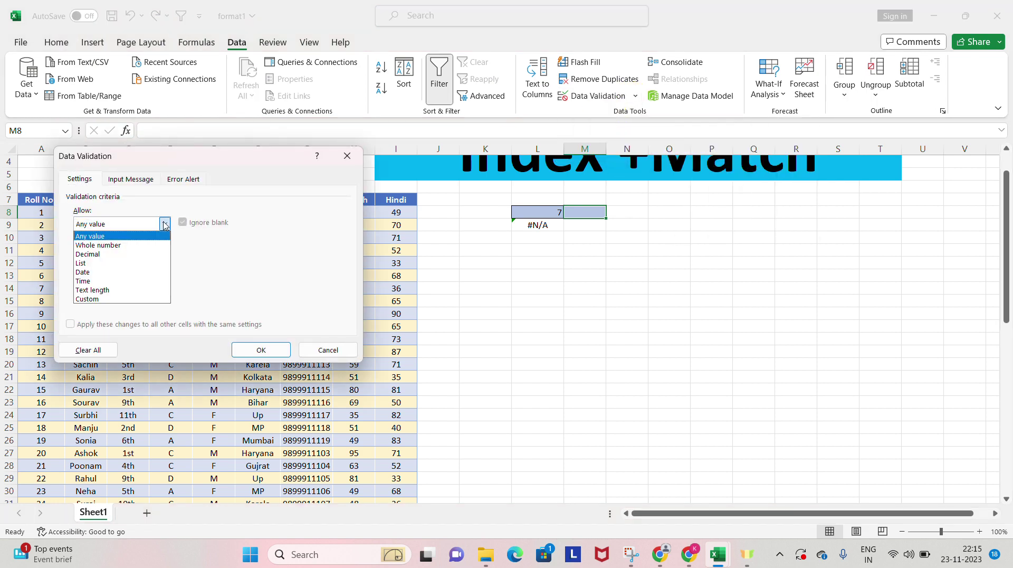
{"action": "left_click", "coordinate": [132, 263]}
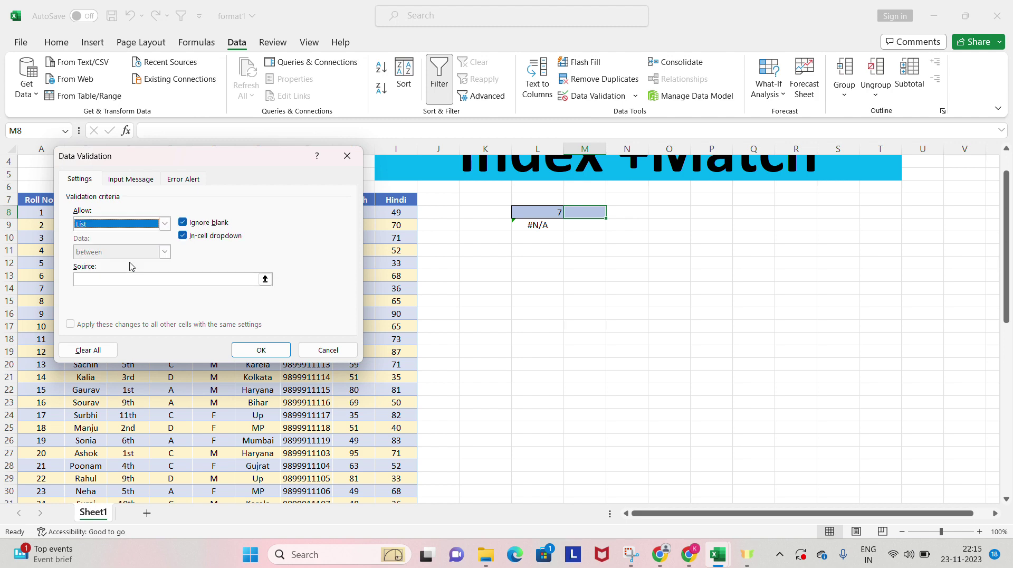
Apply the header range A7:I7 as the validation list source for M8 and choose Name from the cell's list
{"action": "left_click", "coordinate": [265, 279]}
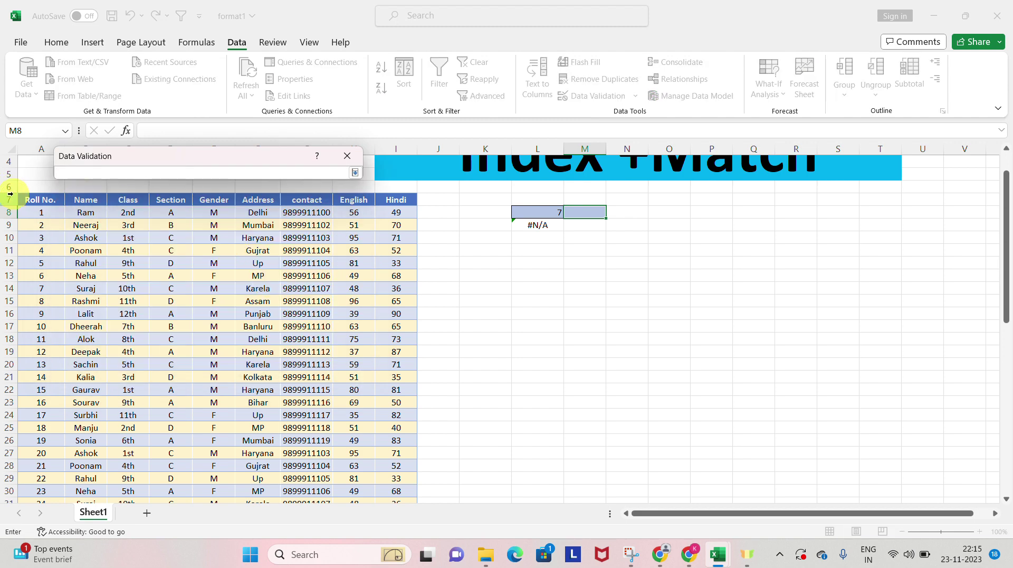
{"action": "left_click", "coordinate": [31, 200]}
{"action": "key", "text": "shift+Right"}
{"action": "key", "text": "shift+Right"}
{"action": "key", "text": "shift+Right"}
{"action": "key", "text": "shift+Right"}
{"action": "key", "text": "shift+Right"}
{"action": "key", "text": "shift+Right"}
{"action": "key", "text": "shift+Right"}
{"action": "key", "text": "shift+Right"}
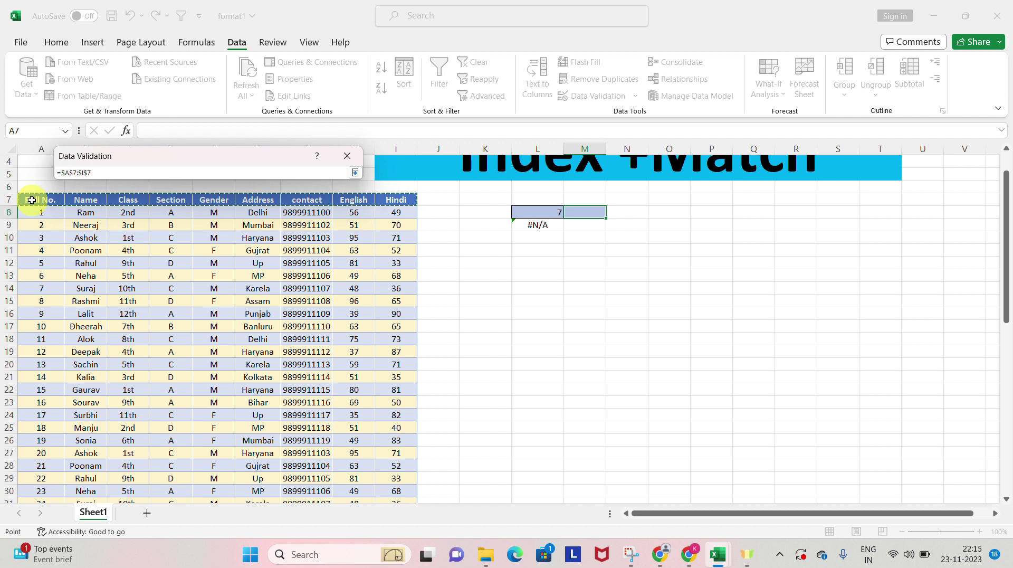
{"action": "key", "text": "Return"}
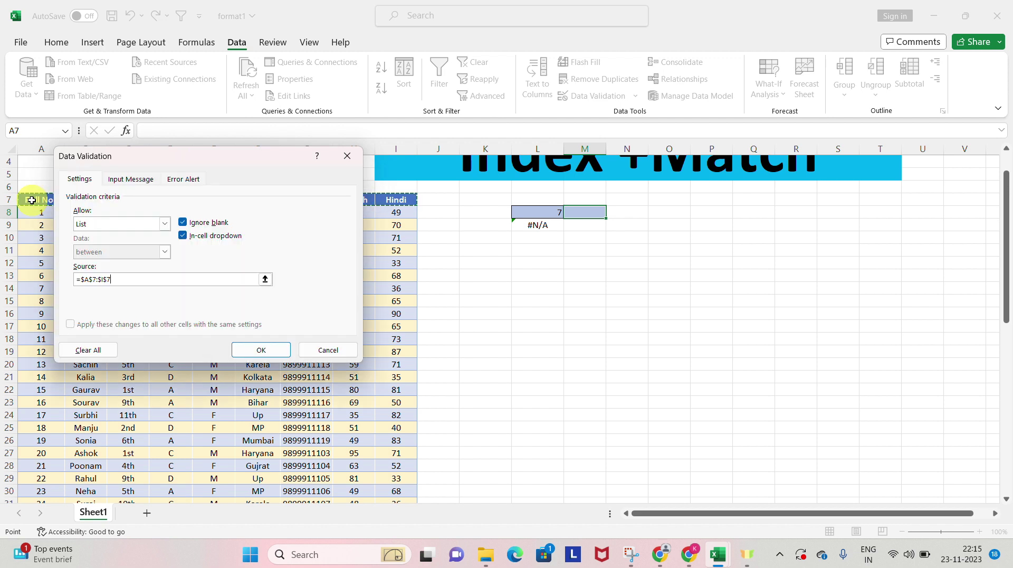
{"action": "left_click", "coordinate": [242, 350]}
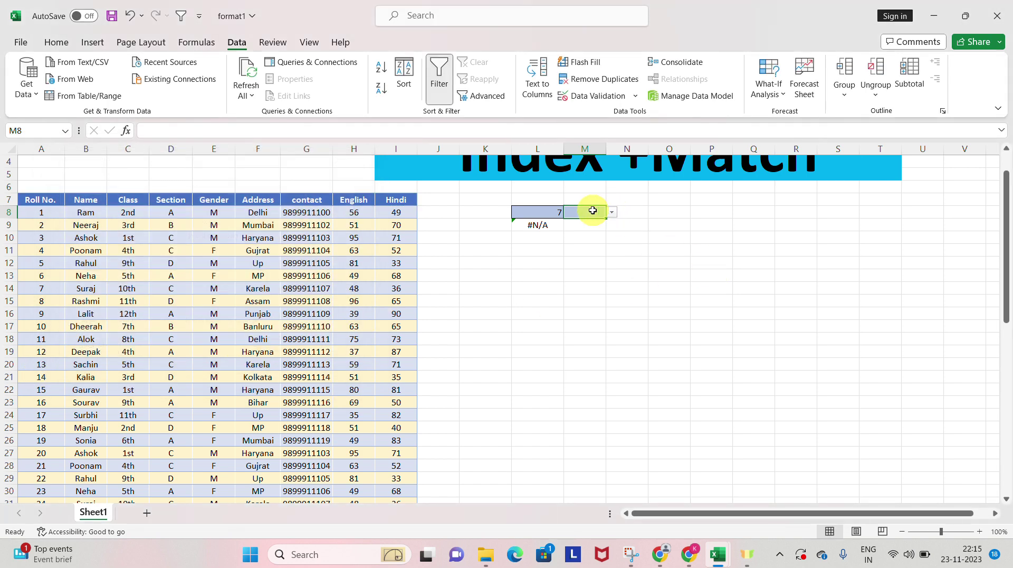
{"action": "left_click", "coordinate": [613, 213]}
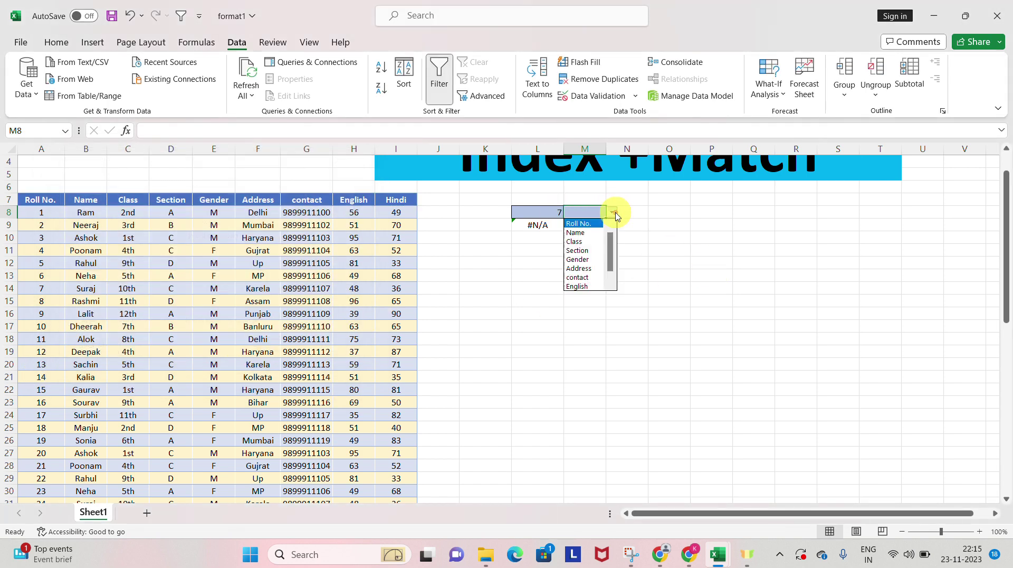
{"action": "left_click", "coordinate": [583, 232]}
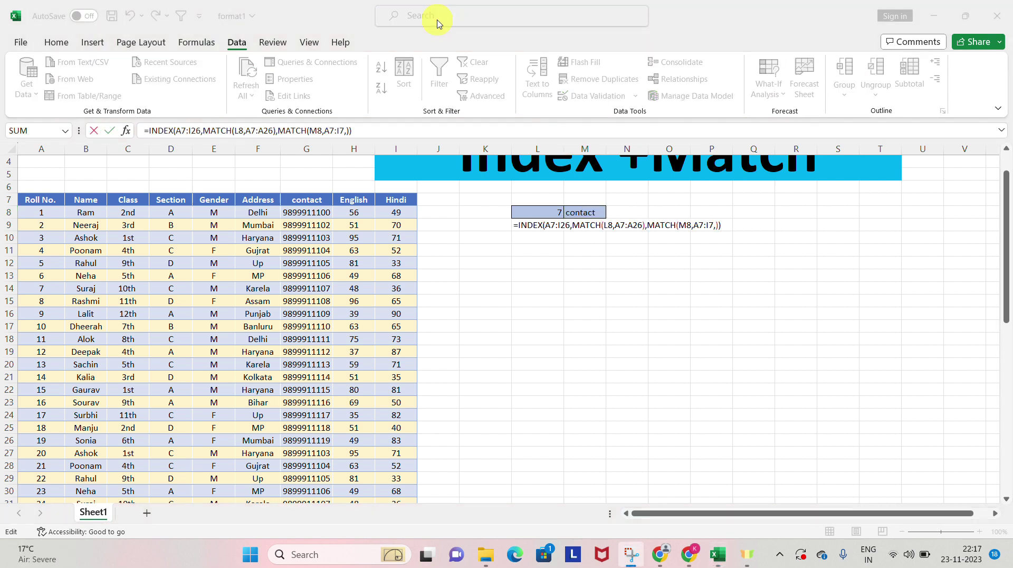
Commit the L9 formula with the column lookup written as MATCH(M8,A7:I7,)
{"action": "left_click", "coordinate": [716, 227]}
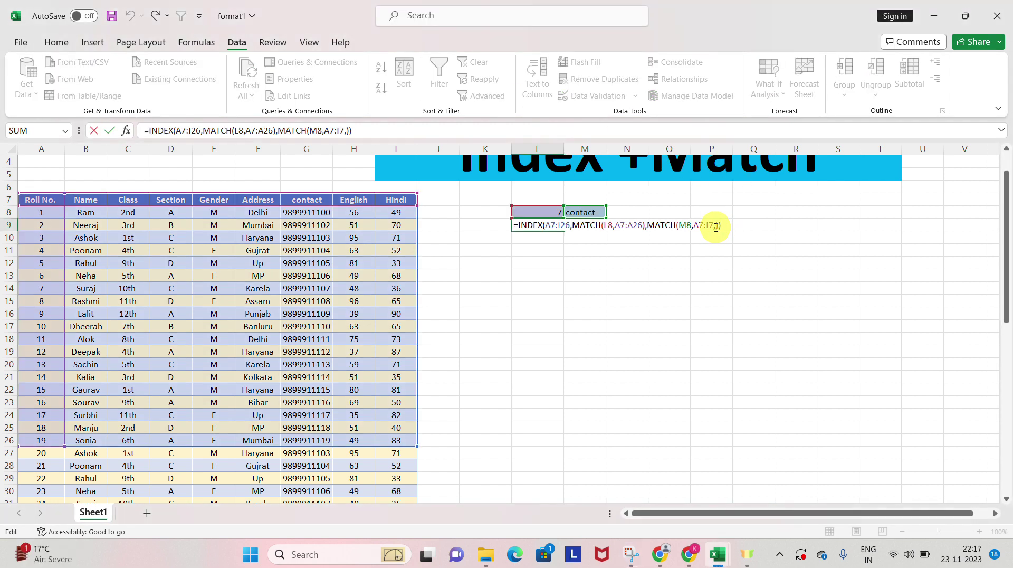
{"action": "key", "text": "Left"}
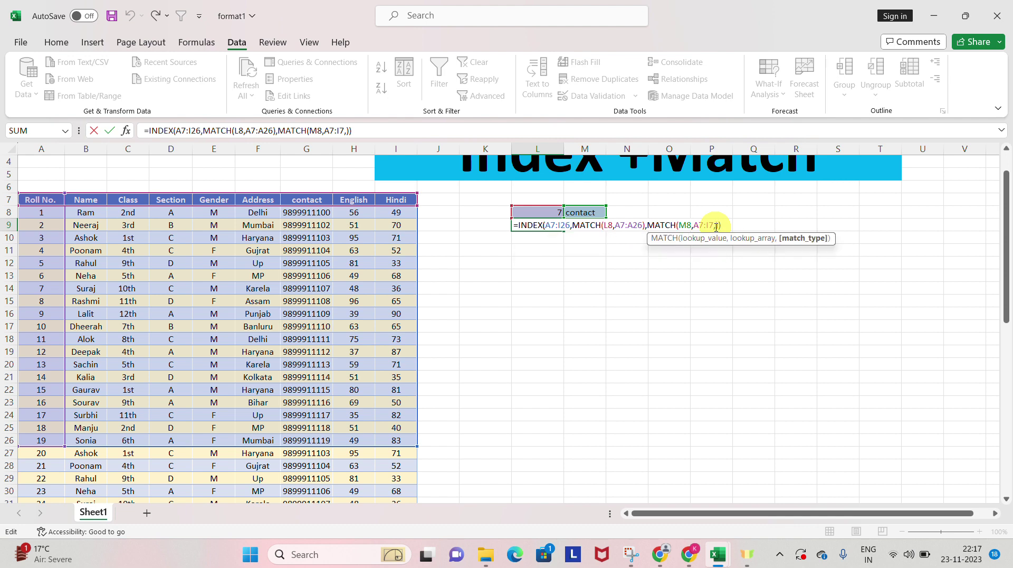
{"action": "key", "text": "Return"}
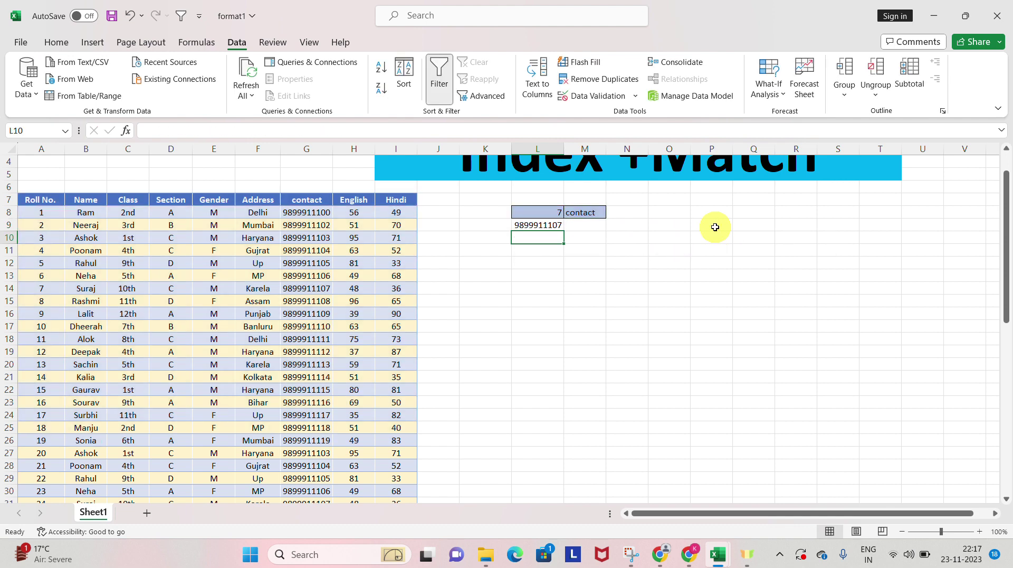
Choose Name as the lookup header in M8 to test the formula with roll number 7
{"action": "key", "text": "Up"}
{"action": "key", "text": "Up"}
{"action": "key", "text": "Right"}
{"action": "key", "text": "alt+Down"}
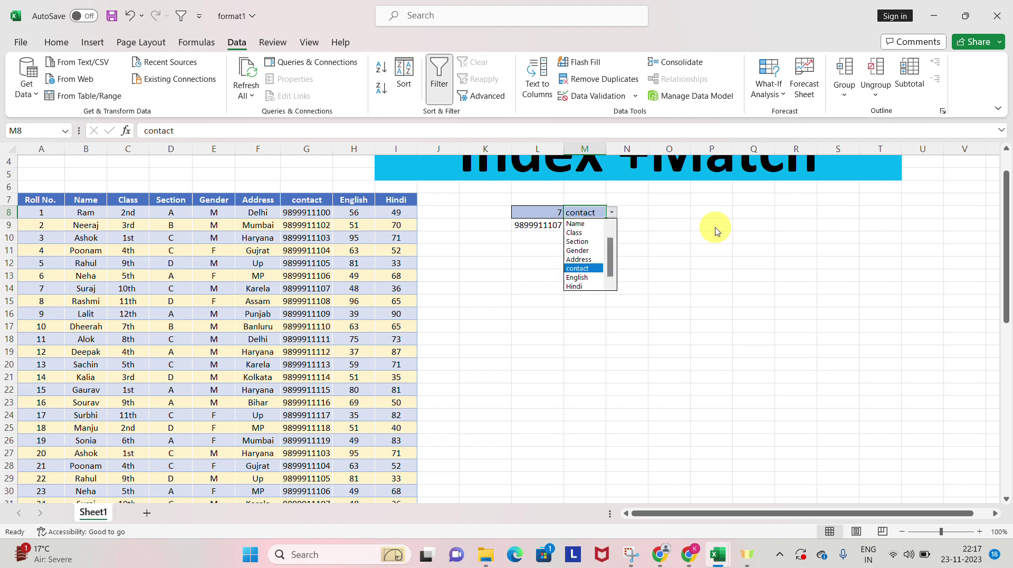
{"action": "key", "text": "Up"}
{"action": "key", "text": "Up"}
{"action": "key", "text": "Up"}
{"action": "key", "text": "Up"}
{"action": "key", "text": "Up"}
{"action": "key", "text": "Return"}
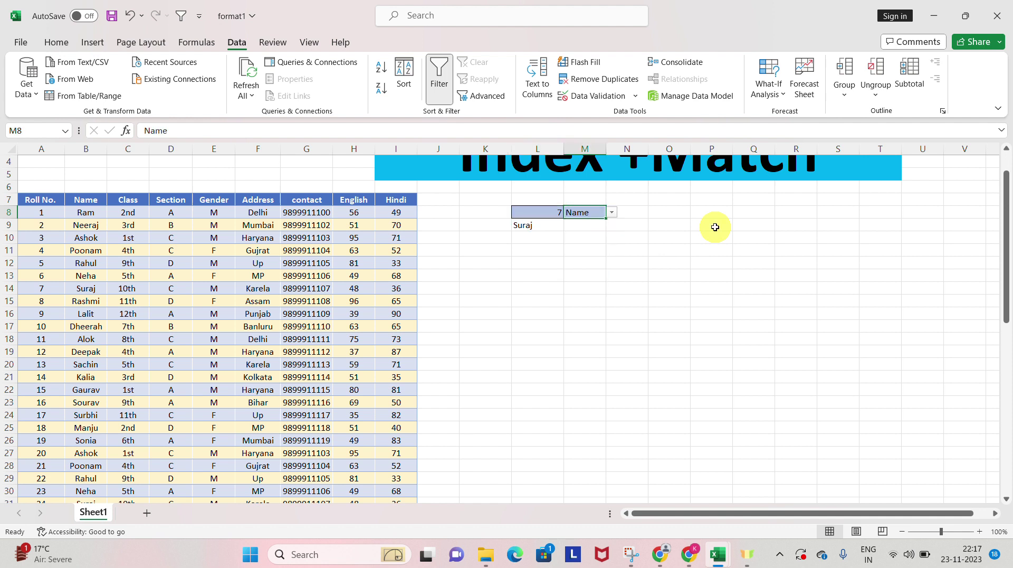
Switch the lookup header in M8 to Address
{"action": "key", "text": "alt+Down"}
{"action": "key", "text": "Down"}
{"action": "key", "text": "Down"}
{"action": "key", "text": "Down"}
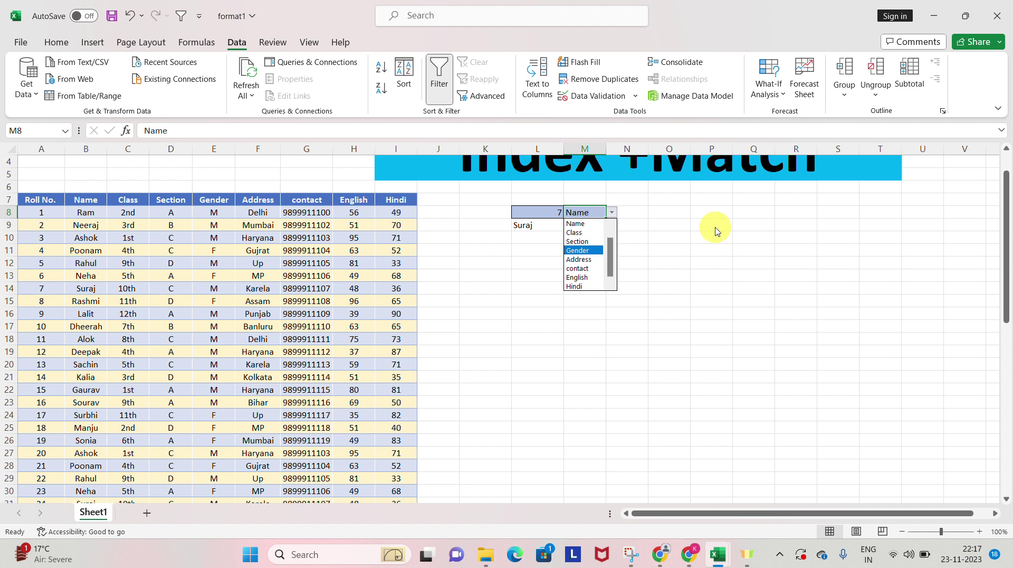
{"action": "key", "text": "Down"}
{"action": "key", "text": "Return"}
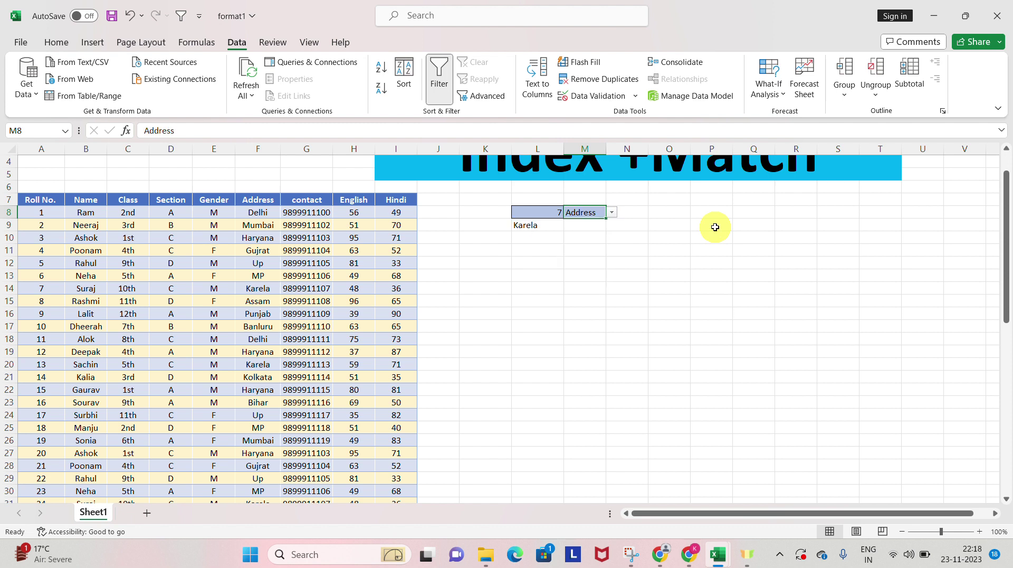
Set the roll number in L8 to 15
{"action": "key", "text": "Tab"}
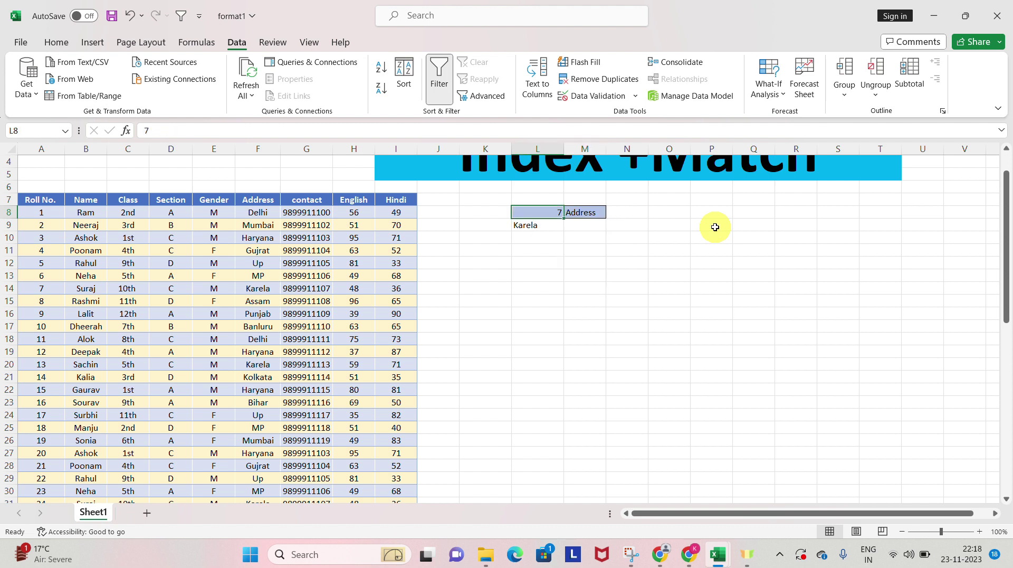
{"action": "type", "text": "15"}
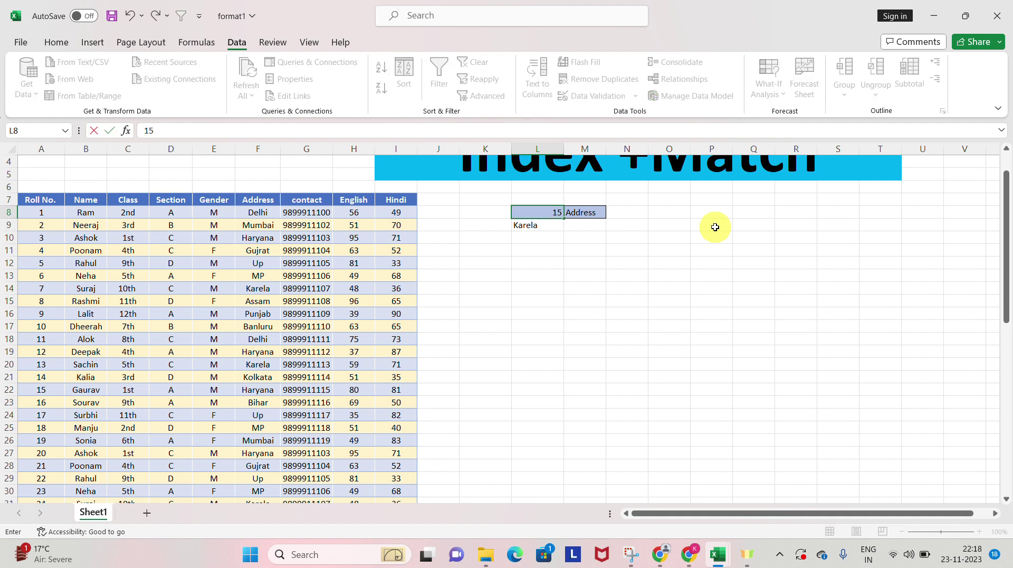
{"action": "key", "text": "Return"}
Choose Hindi as the lookup header in M8
{"action": "key", "text": "Up"}
{"action": "key", "text": "Right"}
{"action": "key", "text": "alt+Down"}
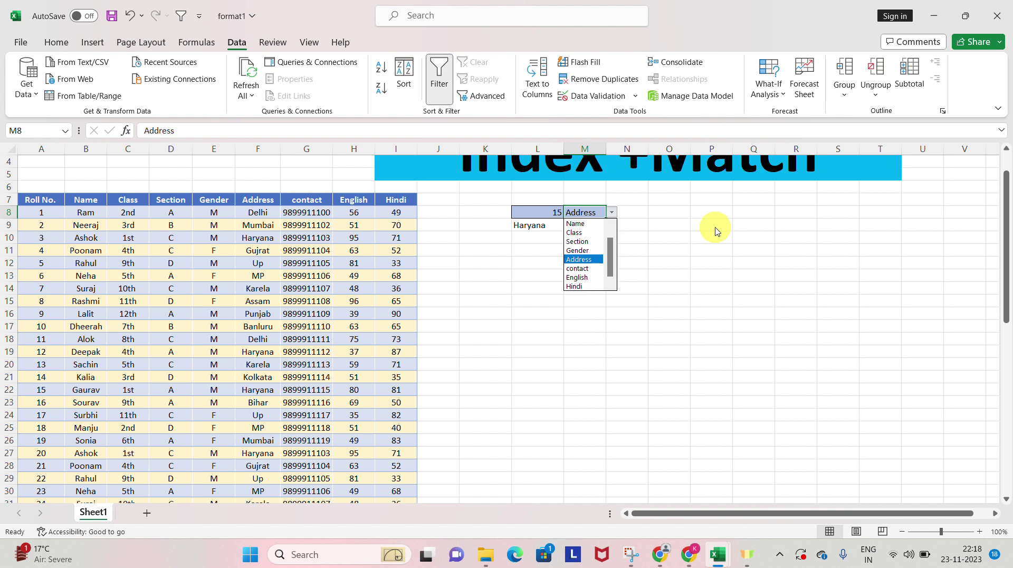
{"action": "key", "text": "Down"}
{"action": "key", "text": "Down"}
{"action": "key", "text": "Down"}
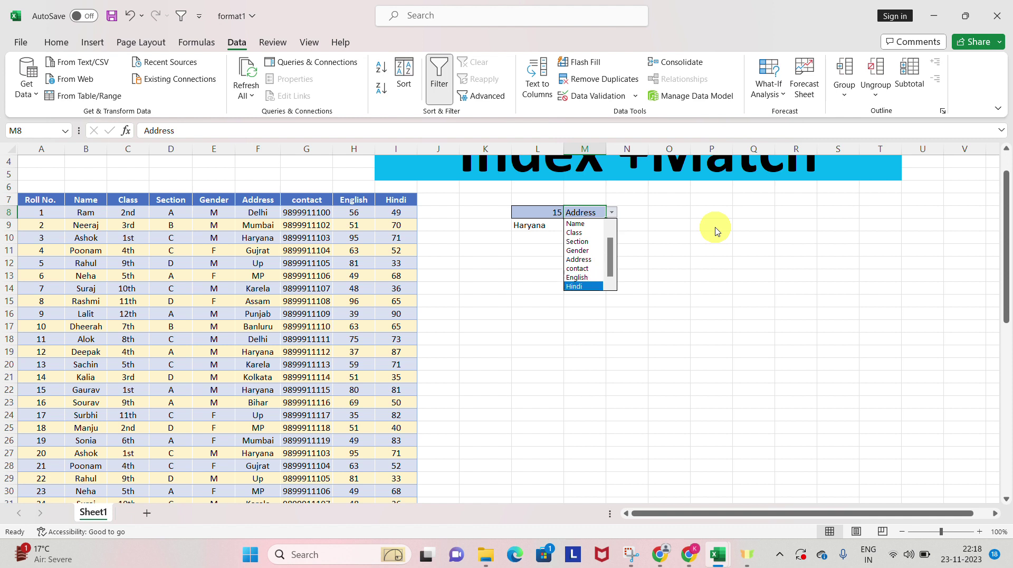
{"action": "key", "text": "Return"}
Set the roll number in L8 to 3
{"action": "key", "text": "Left"}
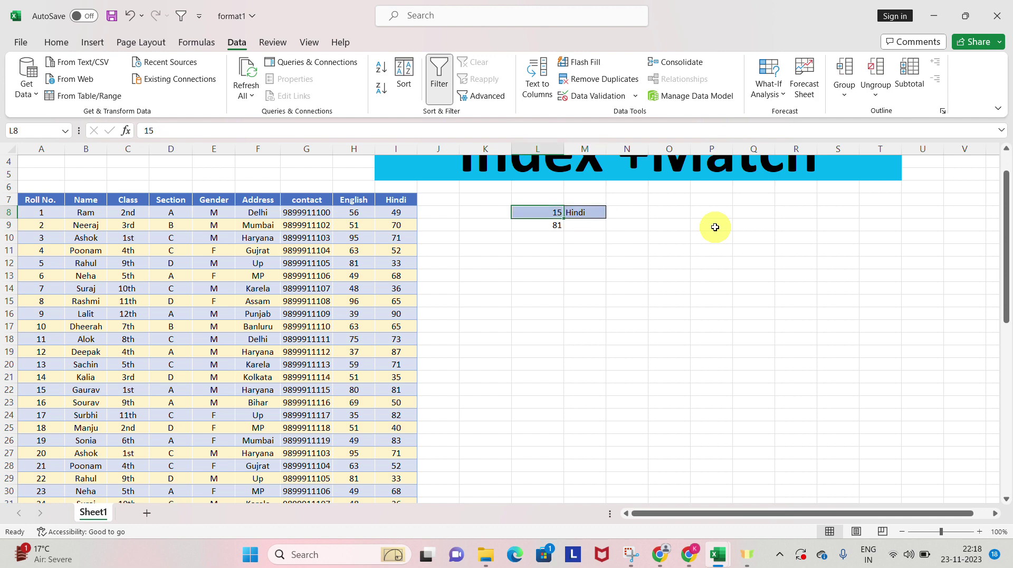
{"action": "key", "text": "Down"}
{"action": "key", "text": "Up"}
{"action": "type", "text": "3"}
{"action": "key", "text": "Return"}
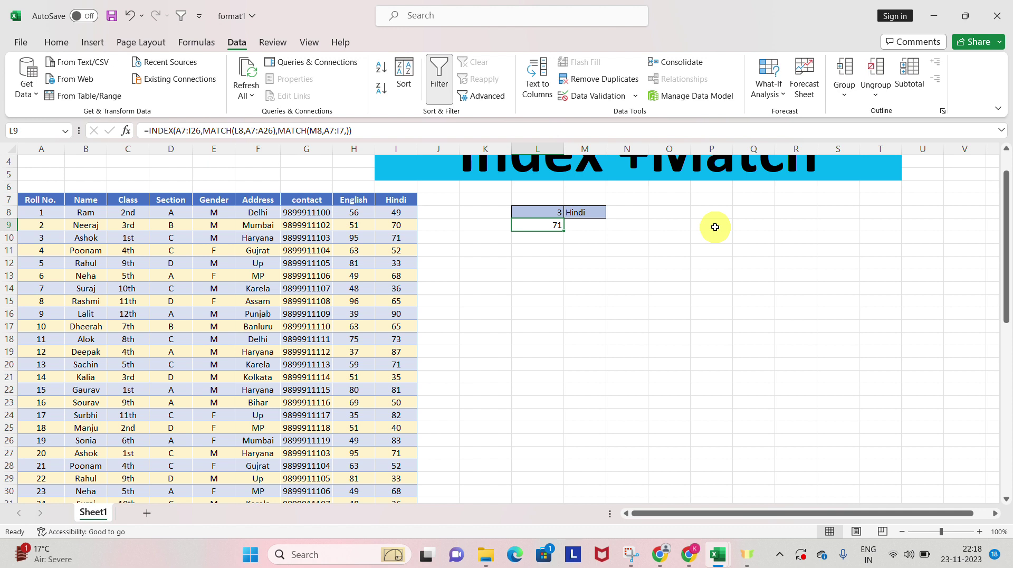
{"action": "key", "text": "Up"}
{"action": "key", "text": "Right"}
{"action": "key", "text": "Down"}
{"action": "key", "text": "Left"}
{"action": "key", "text": "Up"}
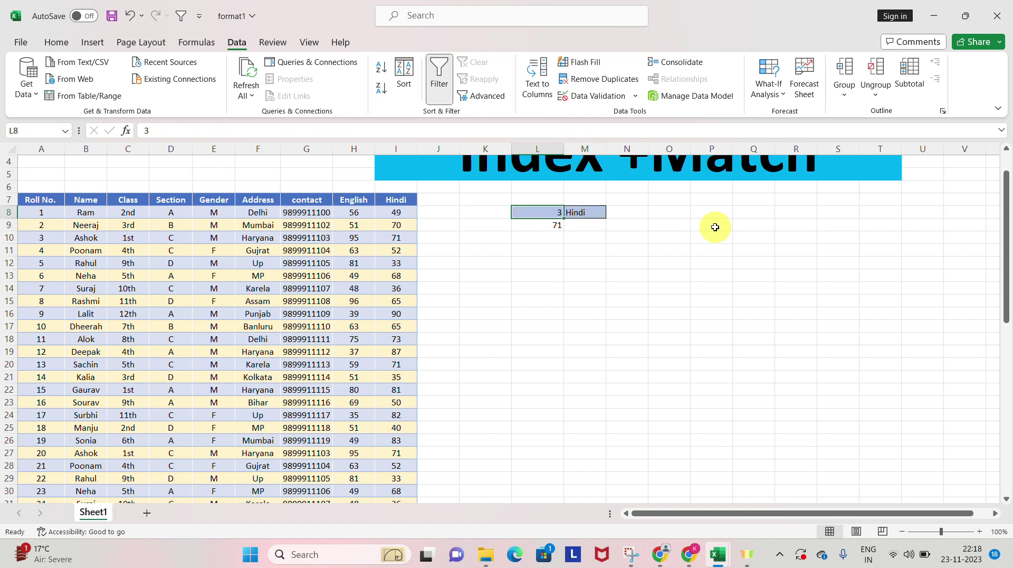
{"action": "key", "text": "Right"}
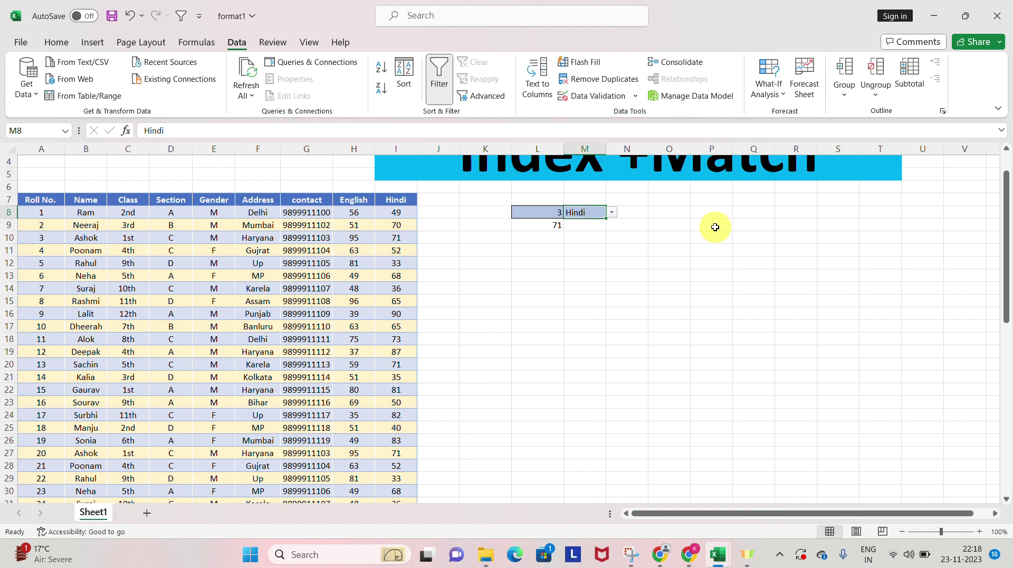